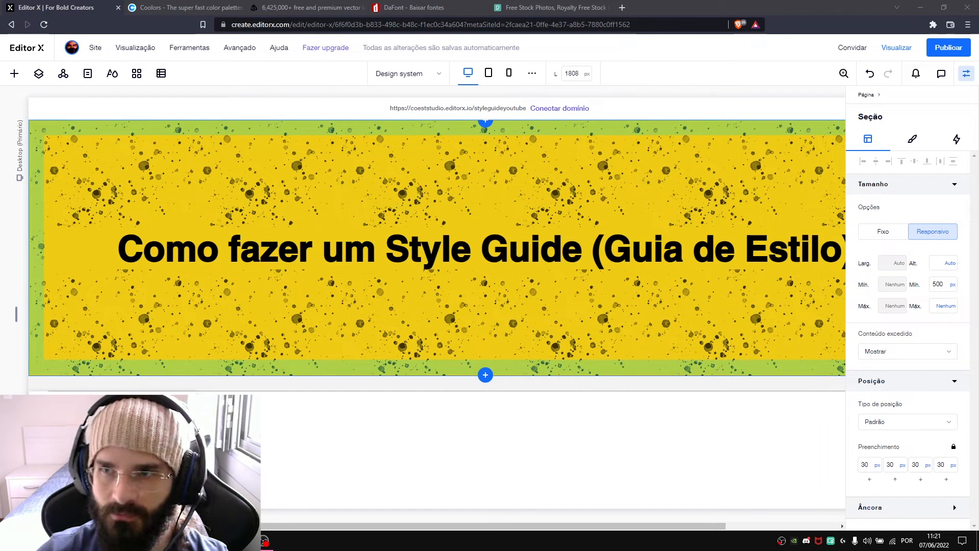
- Switch to the Coolors site and browse its trending color palettes
scroll(605, 194, down, 4)
click(160, 240)
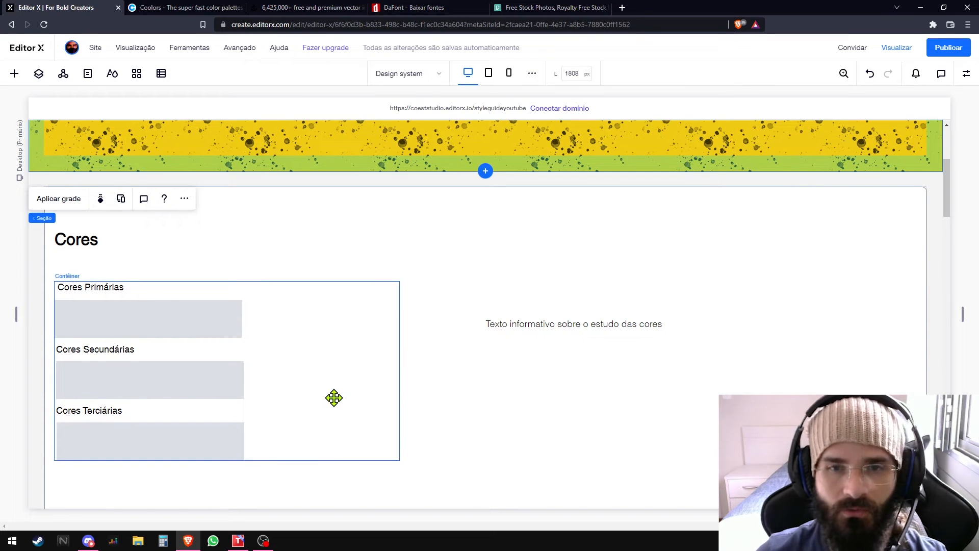
click(187, 10)
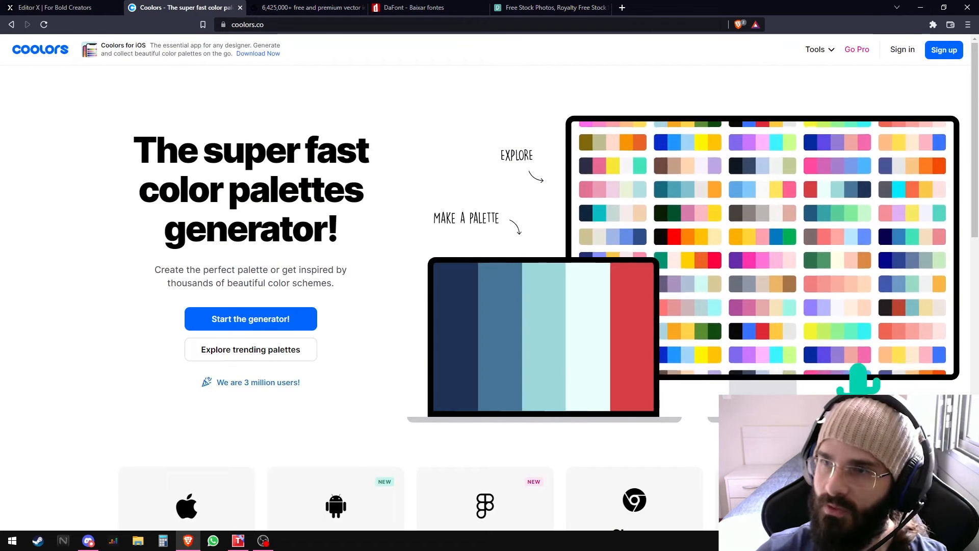
mouse_move(816, 51)
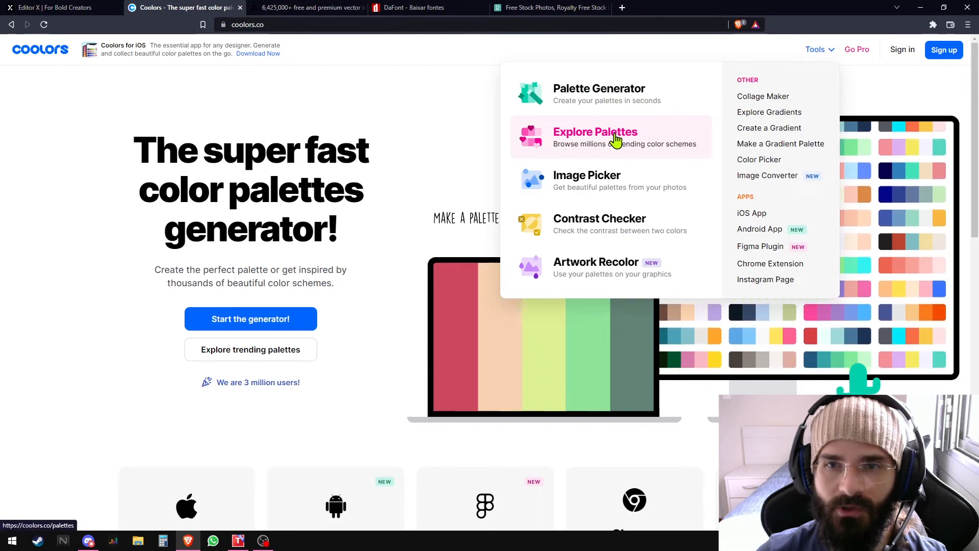
click(585, 146)
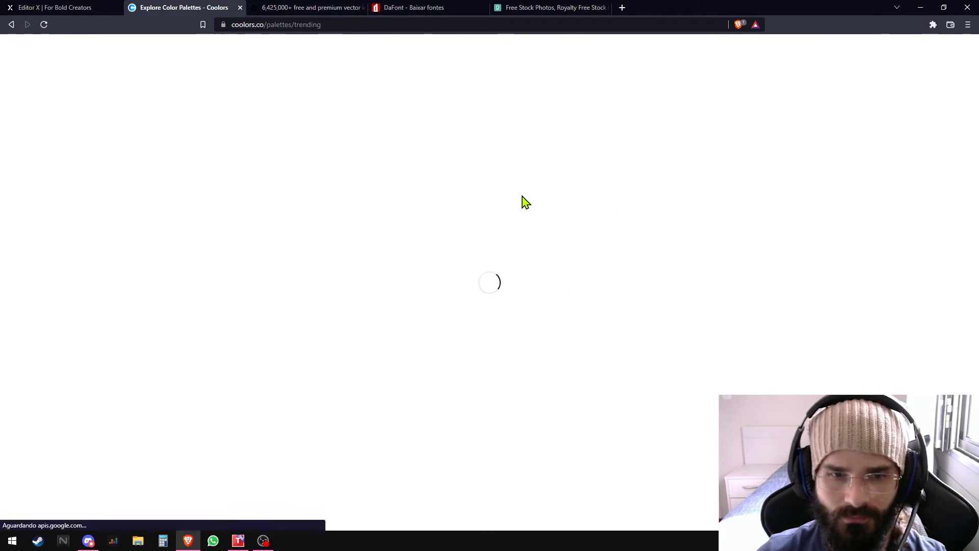
scroll(204, 159, down, 3)
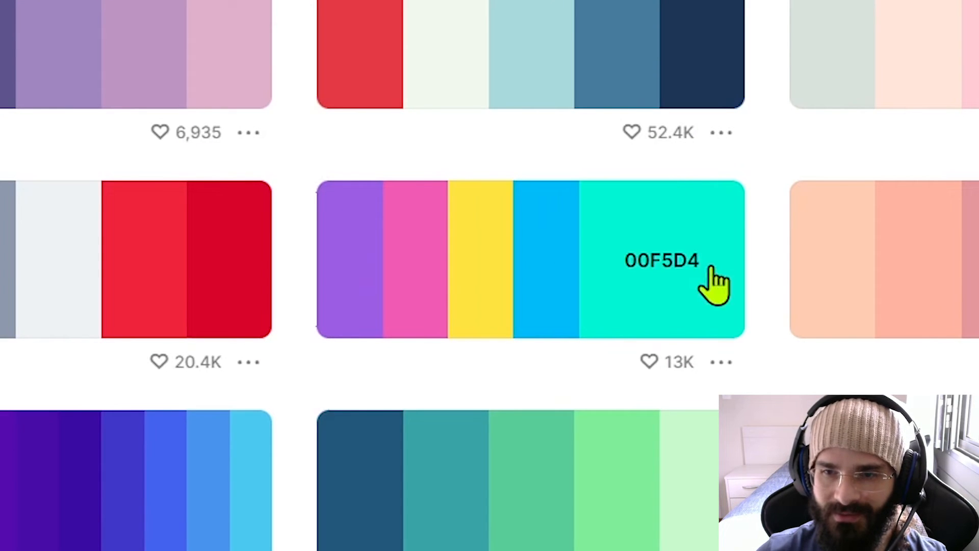
- Export the purple, pink, yellow, blue and turquoise palette (9B5DE5 to 00F5D4) as an embed and copy its widget code
click(722, 365)
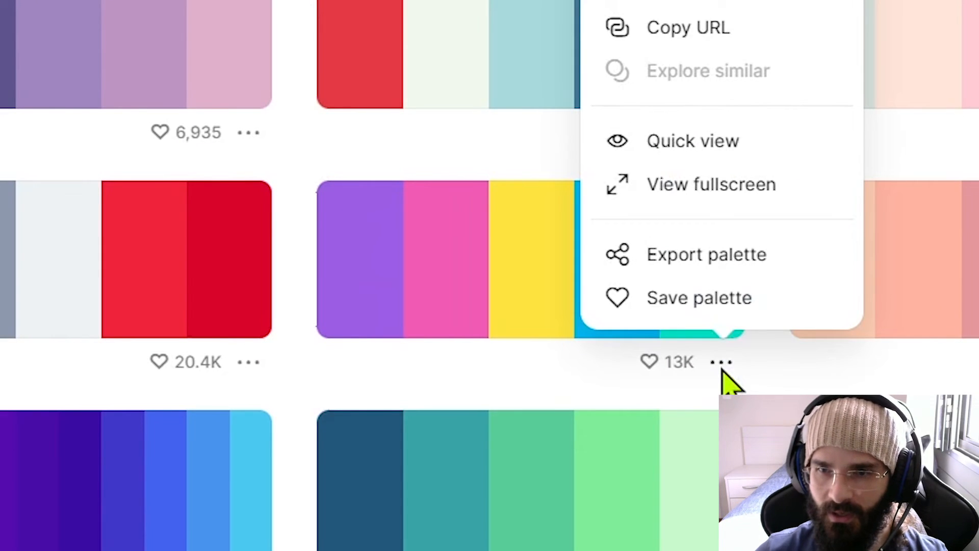
click(678, 261)
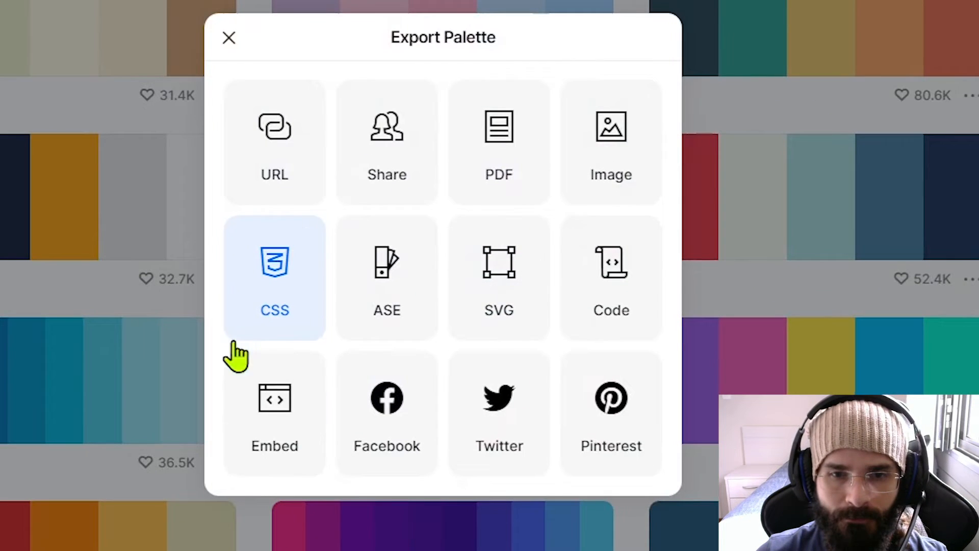
click(273, 418)
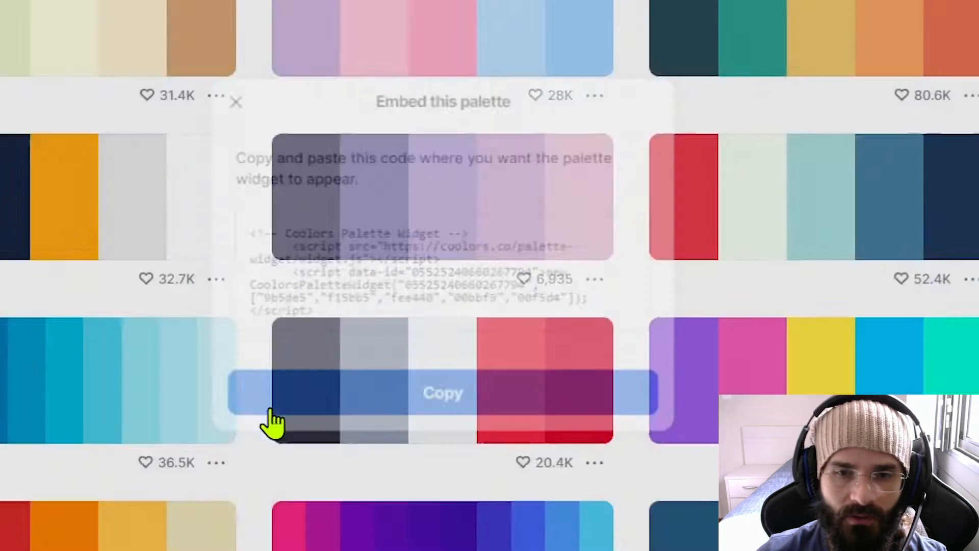
drag(334, 316, 206, 209)
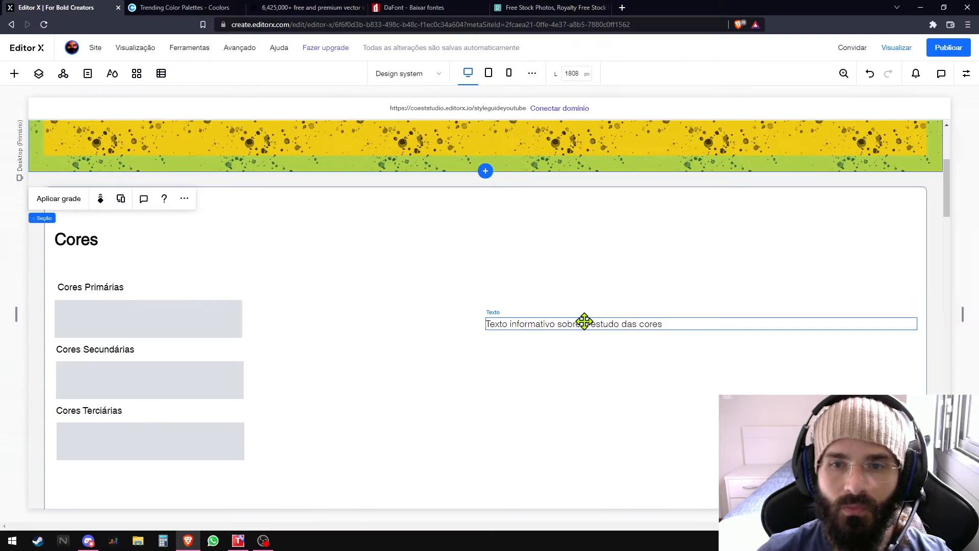
- Back in Editor X, insert the copied Coolors palette widget code inside the body of the iFrame below the color study text
click(585, 321)
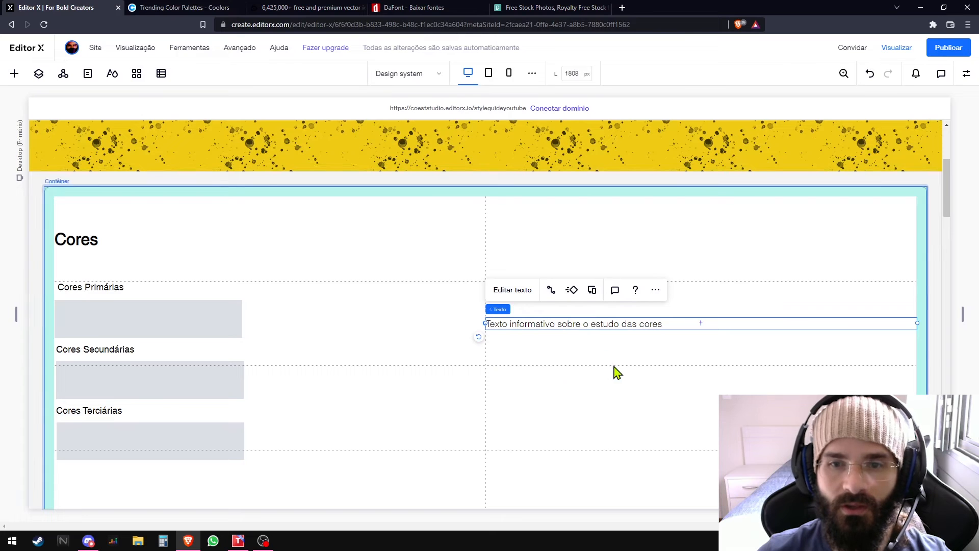
click(605, 384)
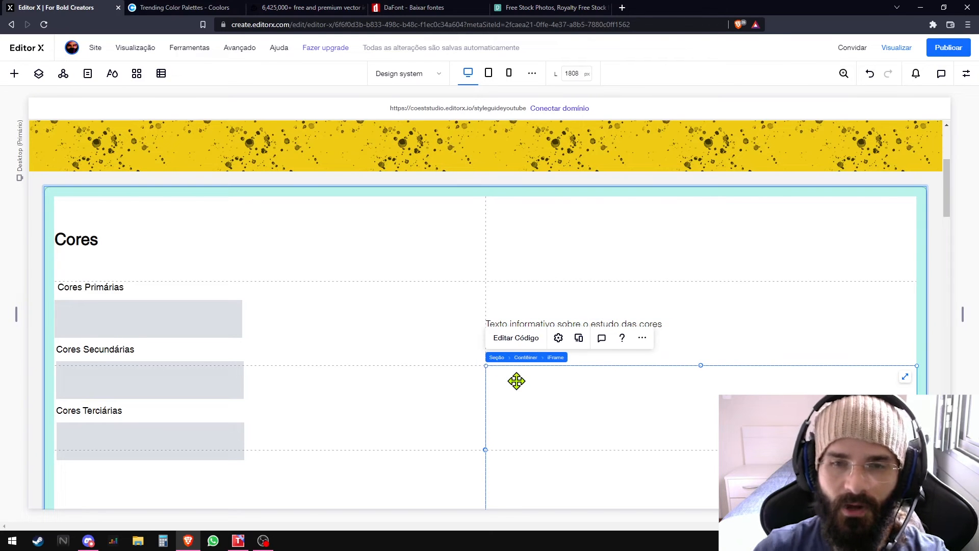
click(519, 340)
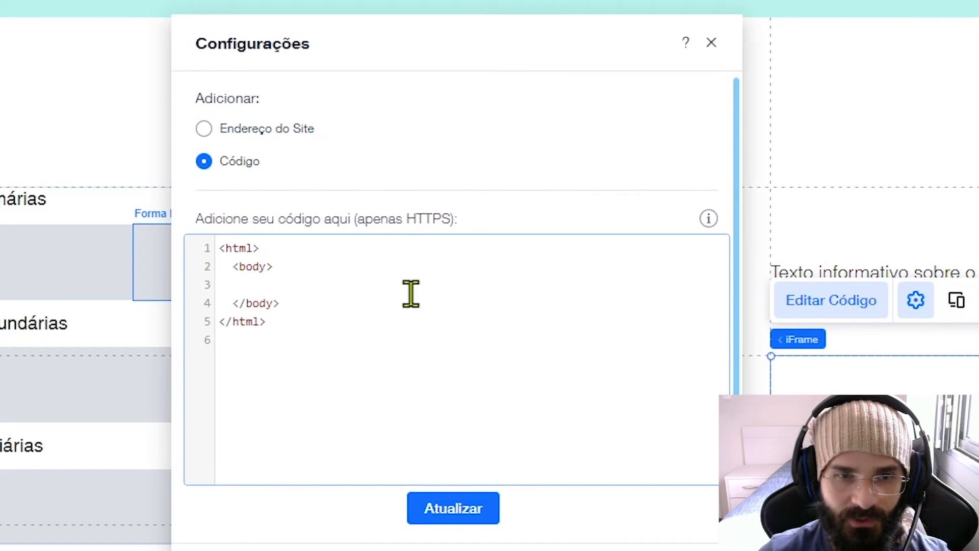
key(ctrl+v)
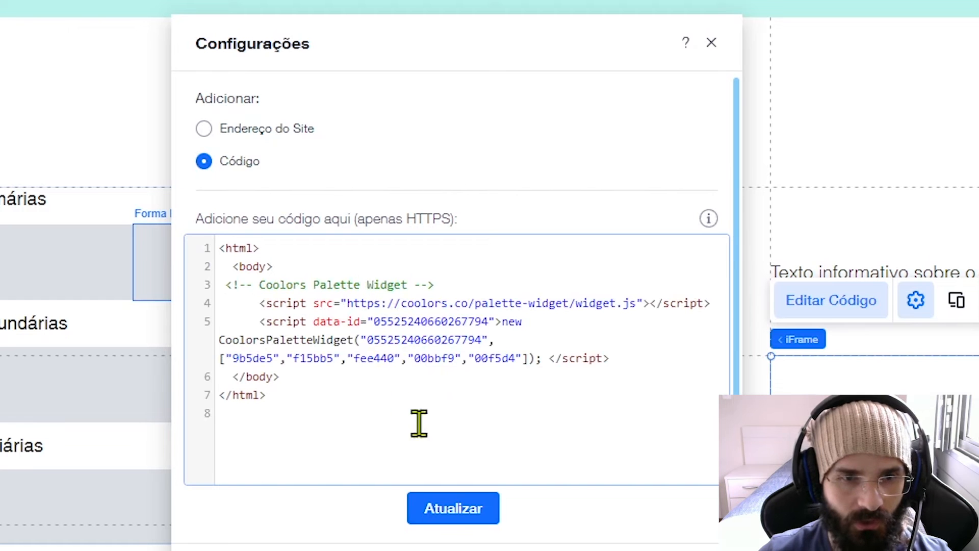
click(459, 508)
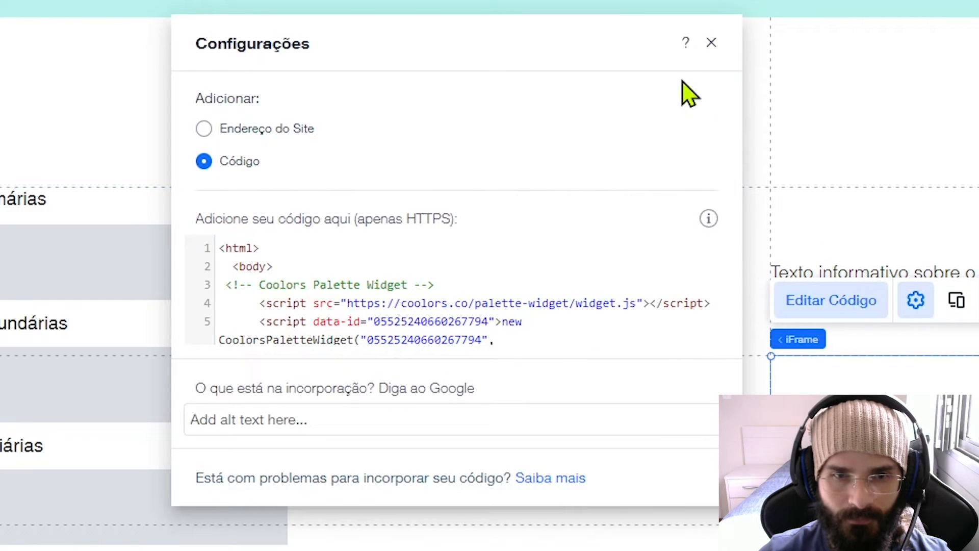
click(711, 42)
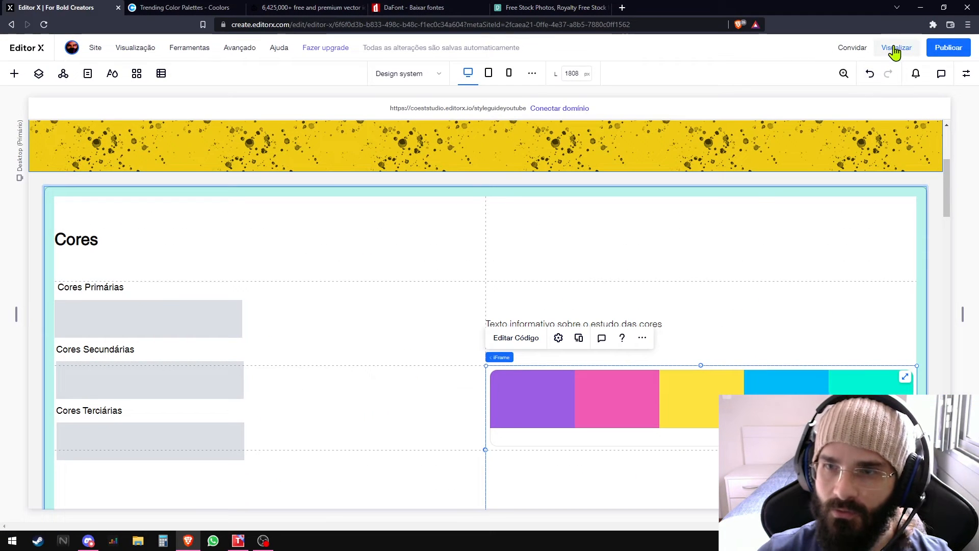
- Preview the page with the embedded palette and review the iFrame's code
click(896, 47)
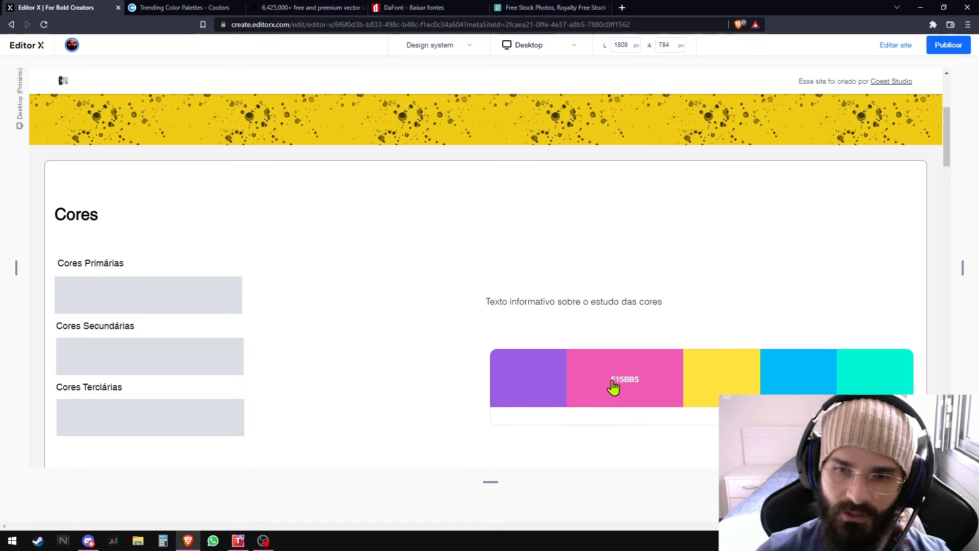
click(896, 45)
click(629, 393)
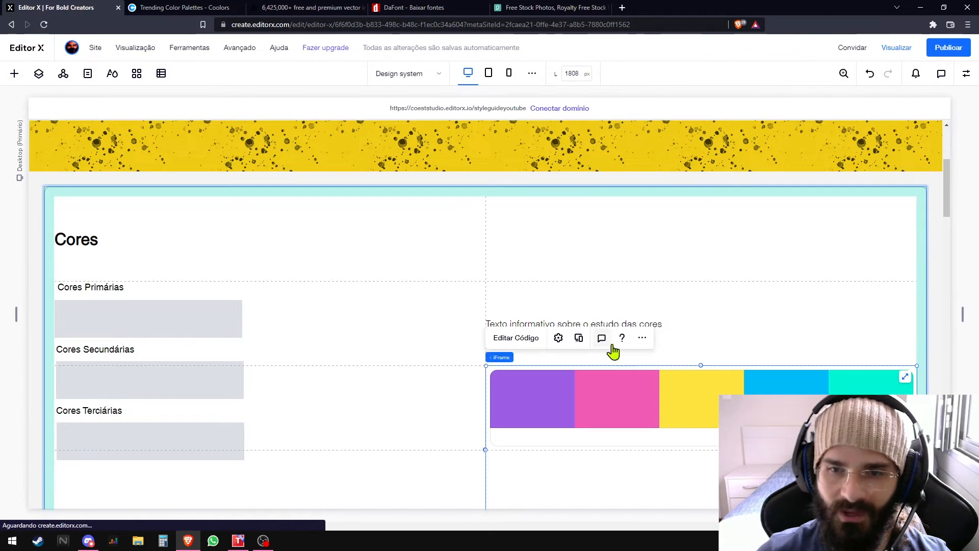
click(519, 339)
click(405, 361)
key(ctrl+v)
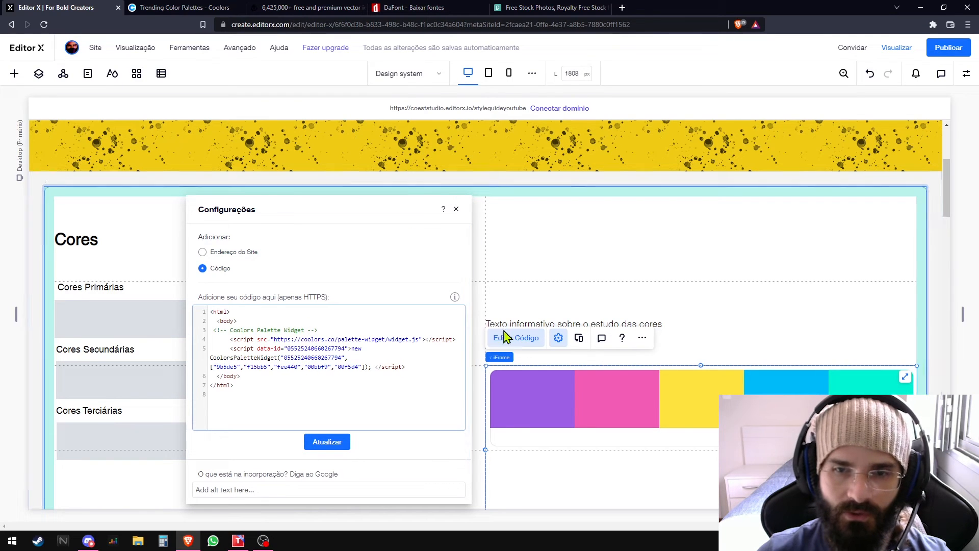
click(456, 209)
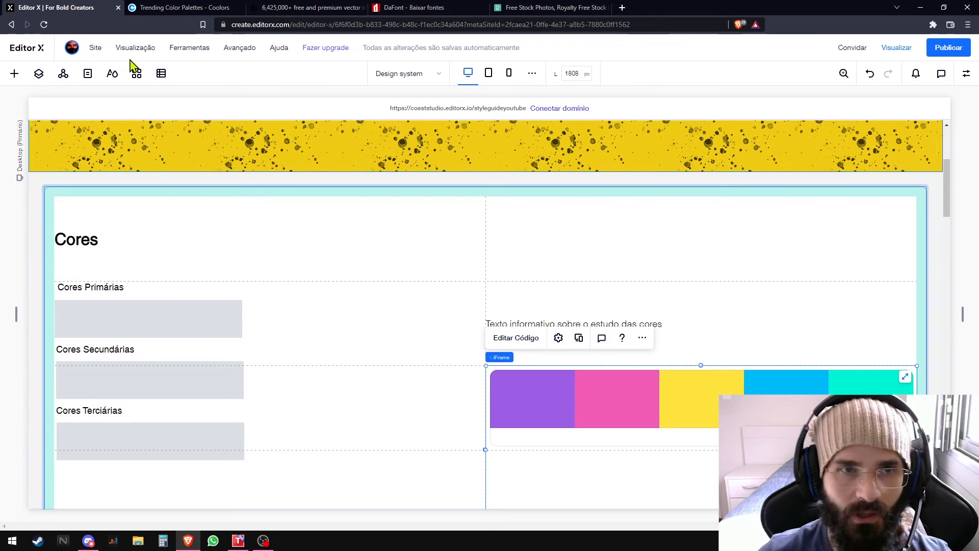
- Open the site's color styles and copy the blue 00BBF9 from the chosen Coolors palette
click(112, 74)
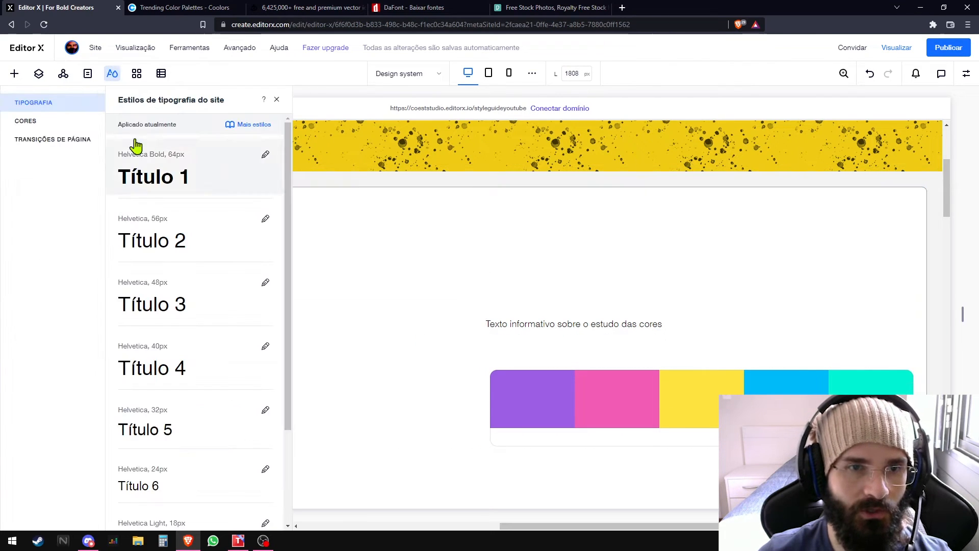
click(43, 122)
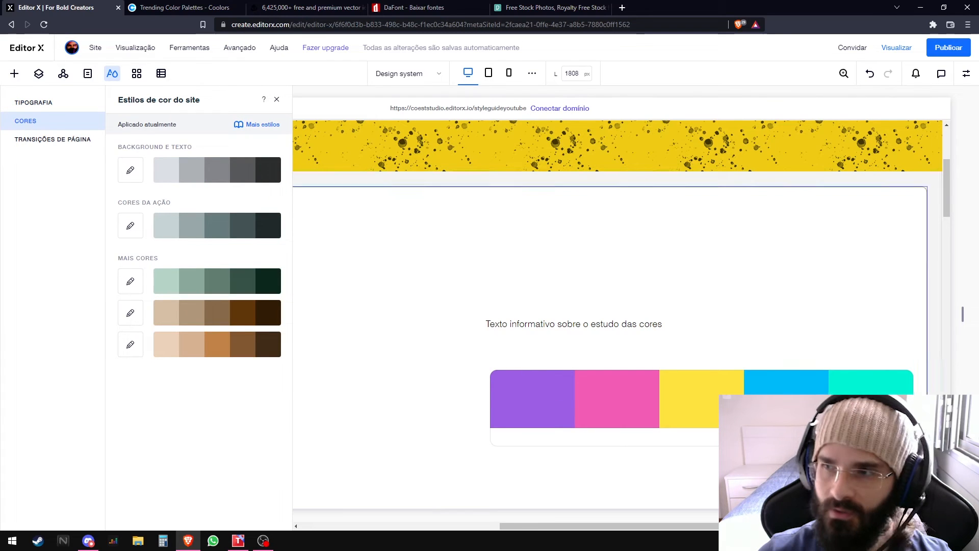
click(546, 395)
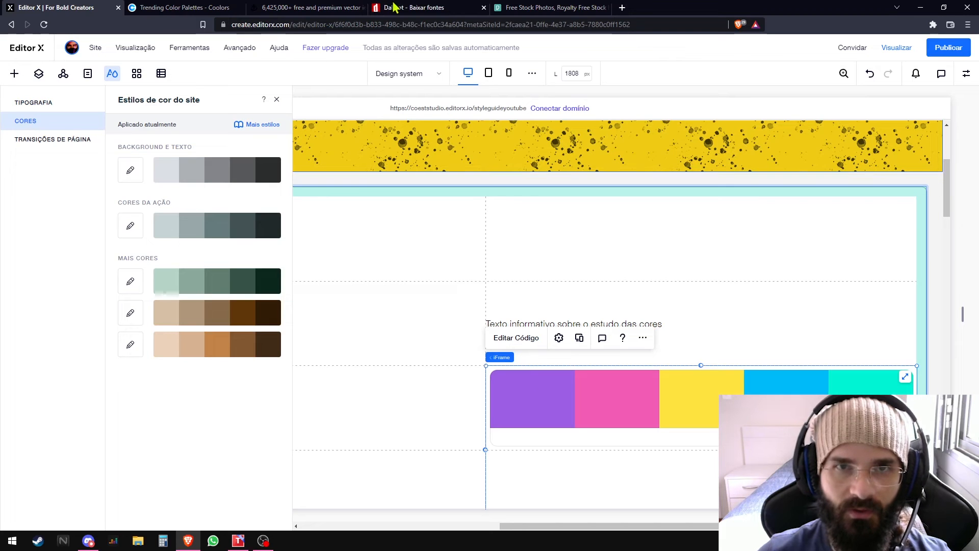
click(174, 8)
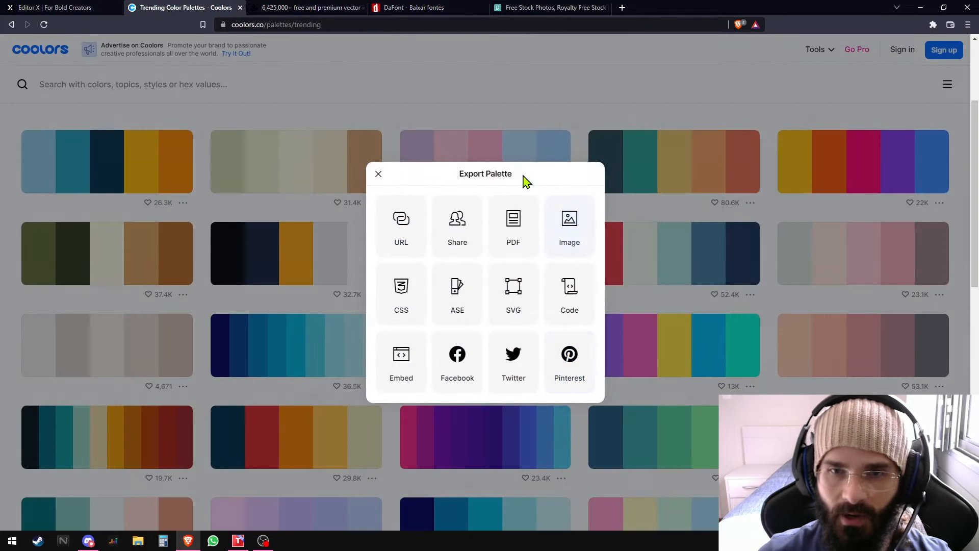
click(378, 174)
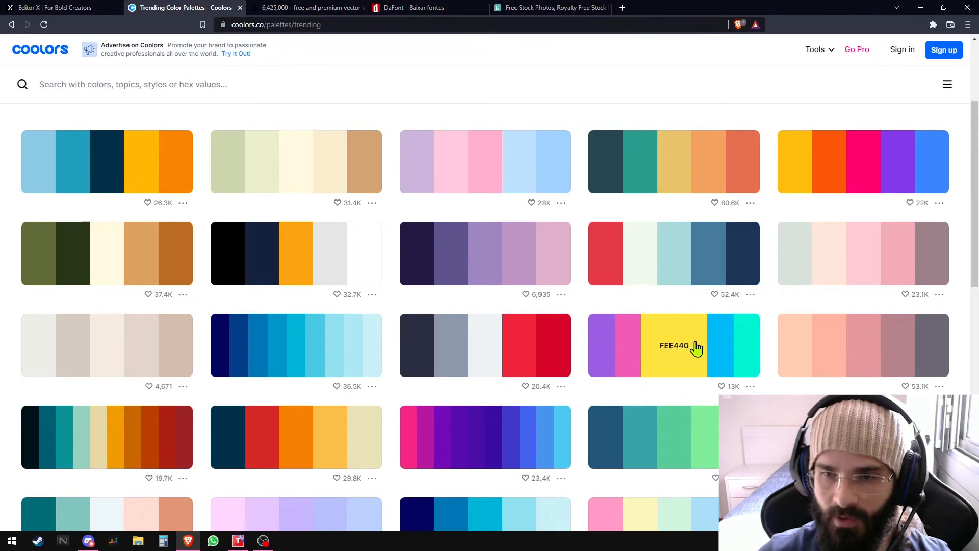
click(702, 350)
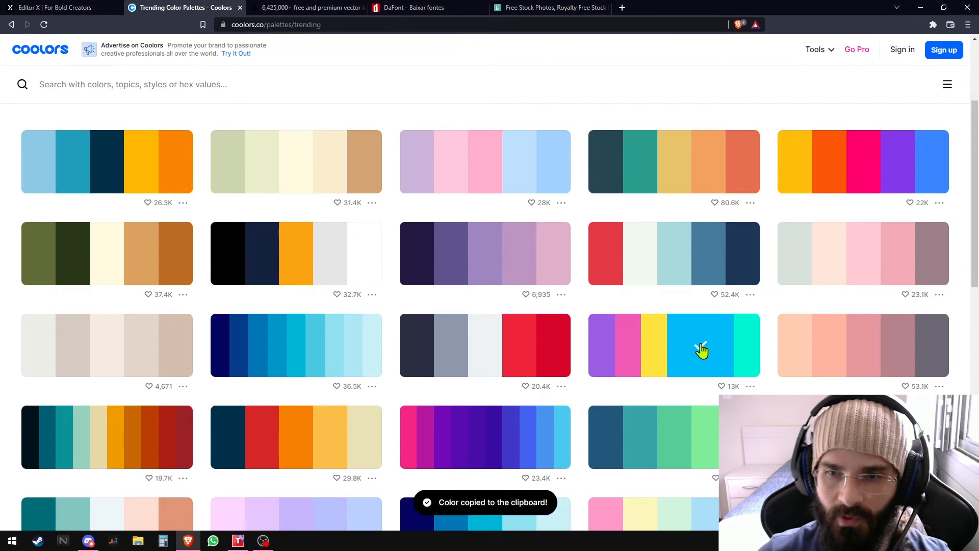
- Set the Background e Texto color group in Editor X to #00bbf9
click(77, 7)
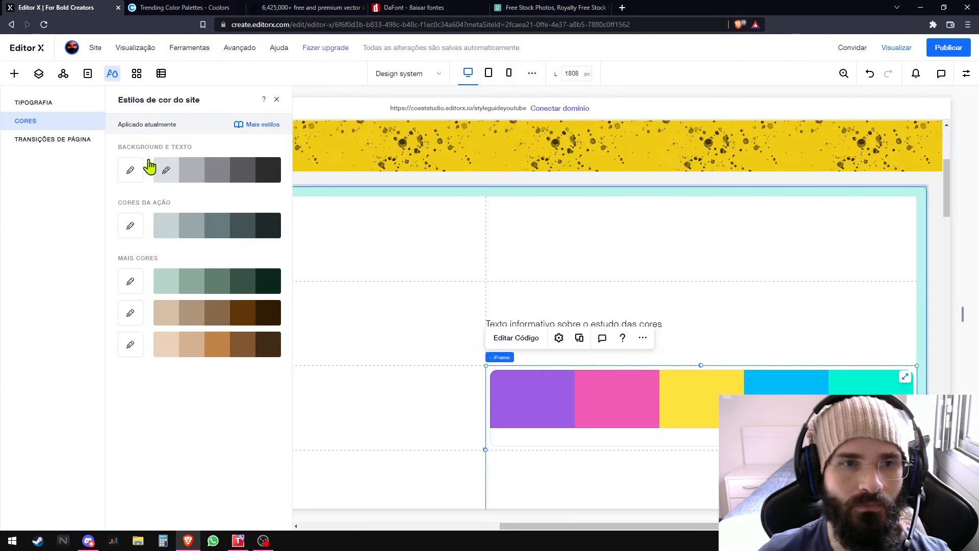
click(131, 173)
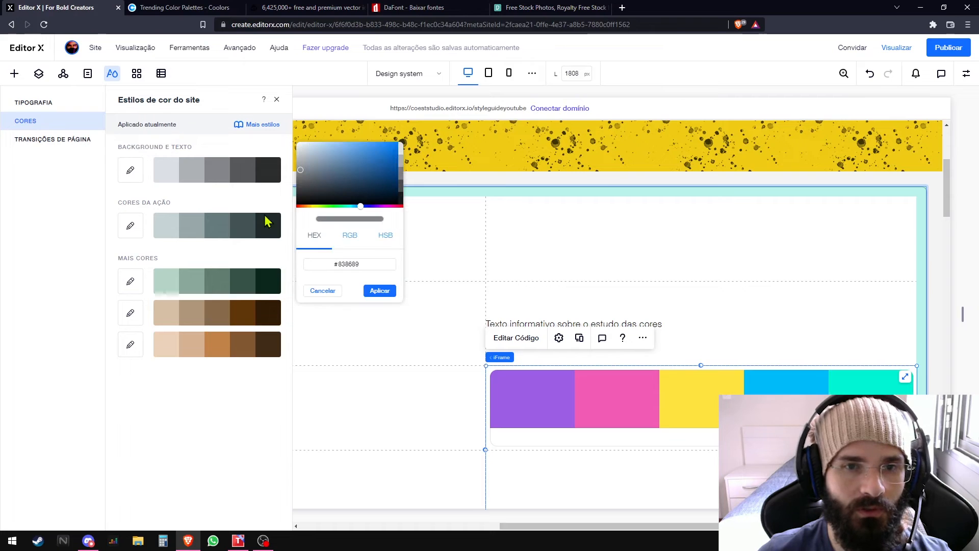
double_click(370, 263)
key(ctrl+v)
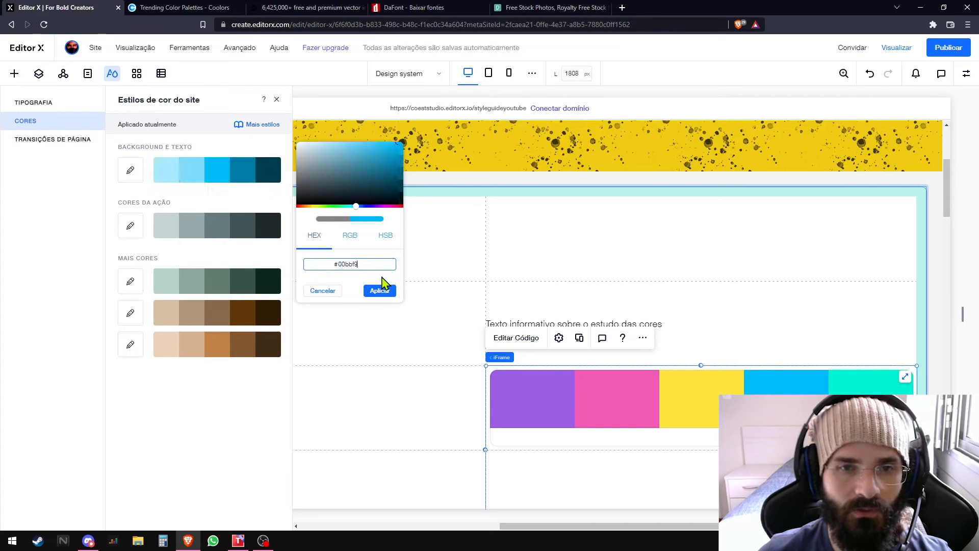
click(382, 290)
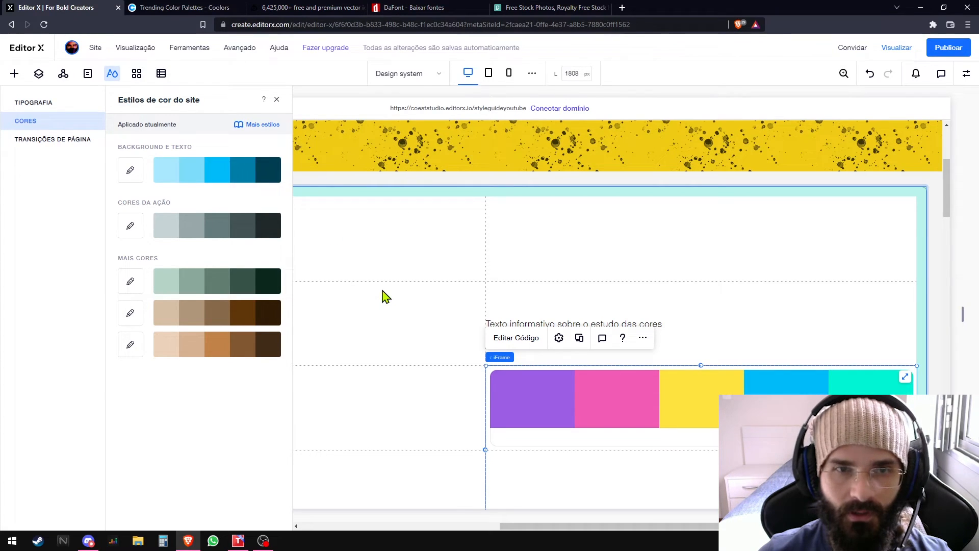
- Copy the palette's pink from Coolors and set the Cores da Ação group in Editor X to #f15bb5
click(209, 9)
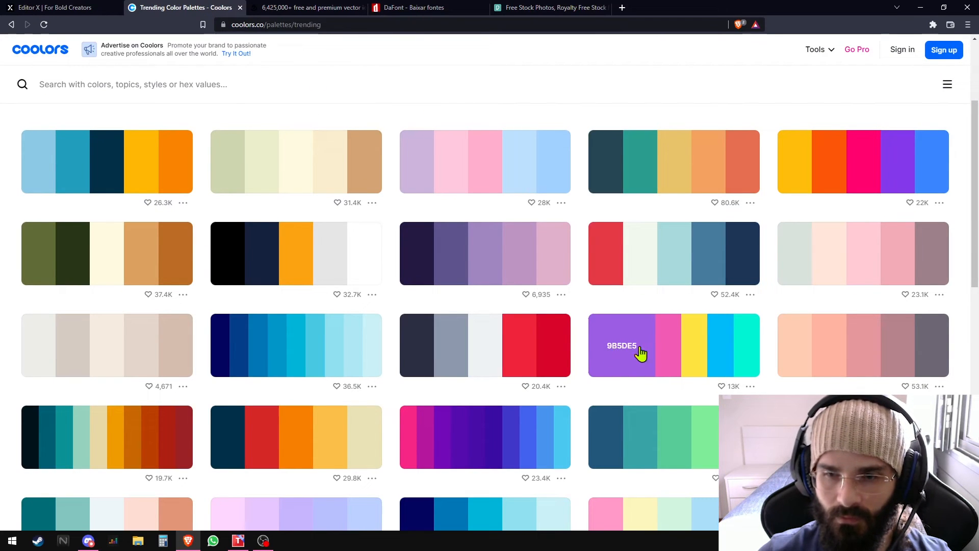
click(658, 352)
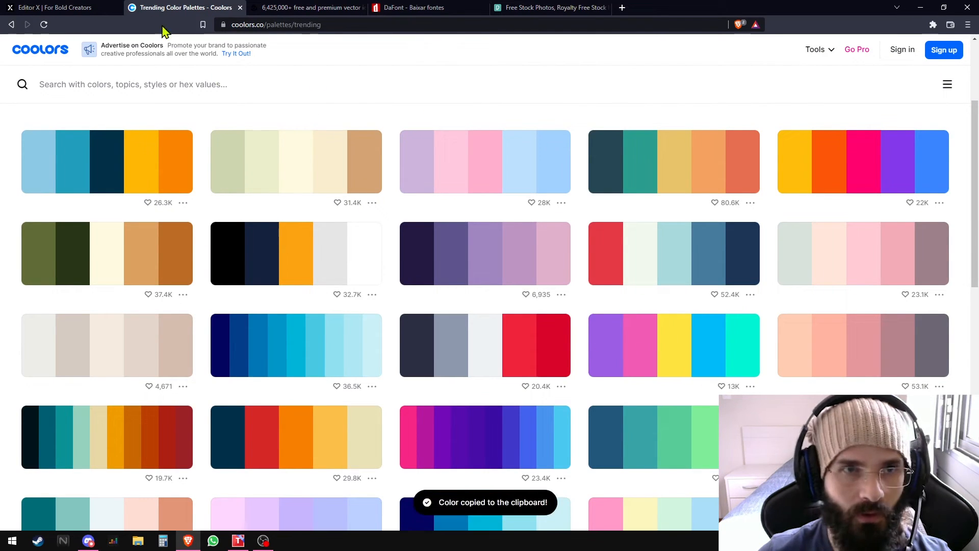
key(ctrl+shift+Tab)
double_click(378, 320)
key(ctrl+v)
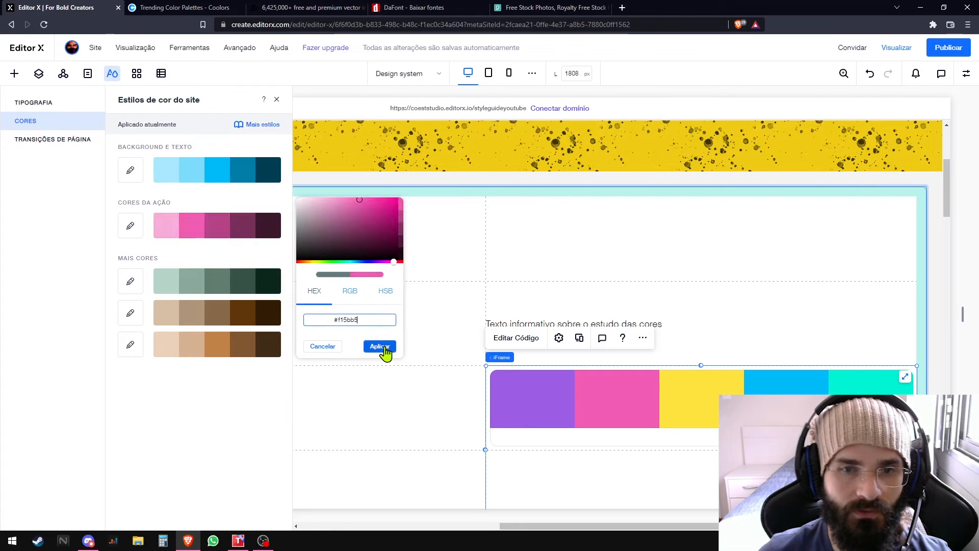
click(379, 346)
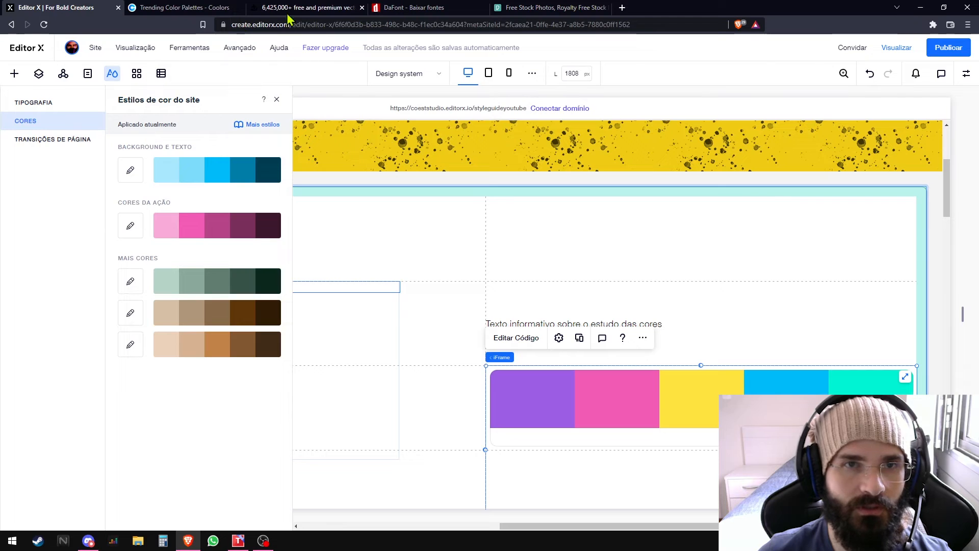
- Copy the palette's purple from Coolors and set the first Mais Cores group in Editor X to #9b5de5
click(314, 12)
click(224, 8)
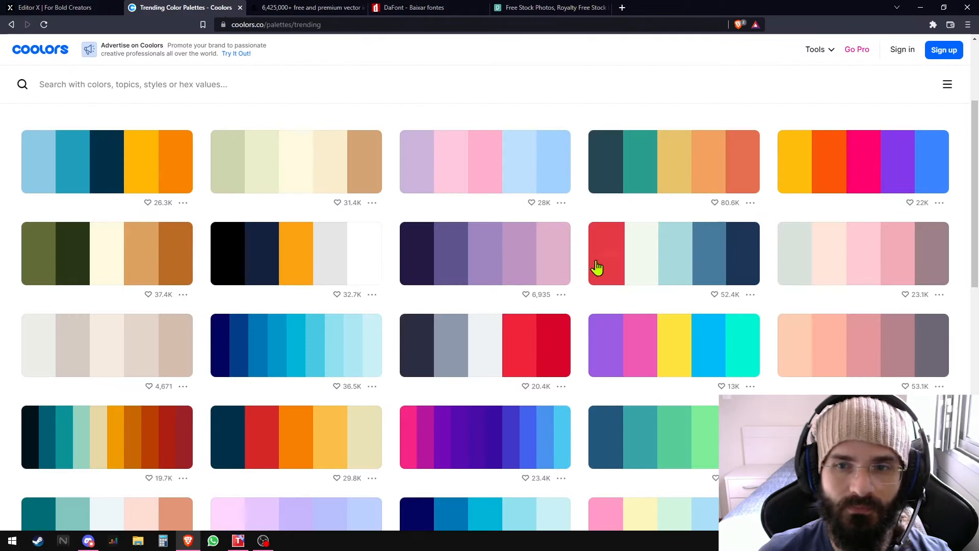
click(616, 352)
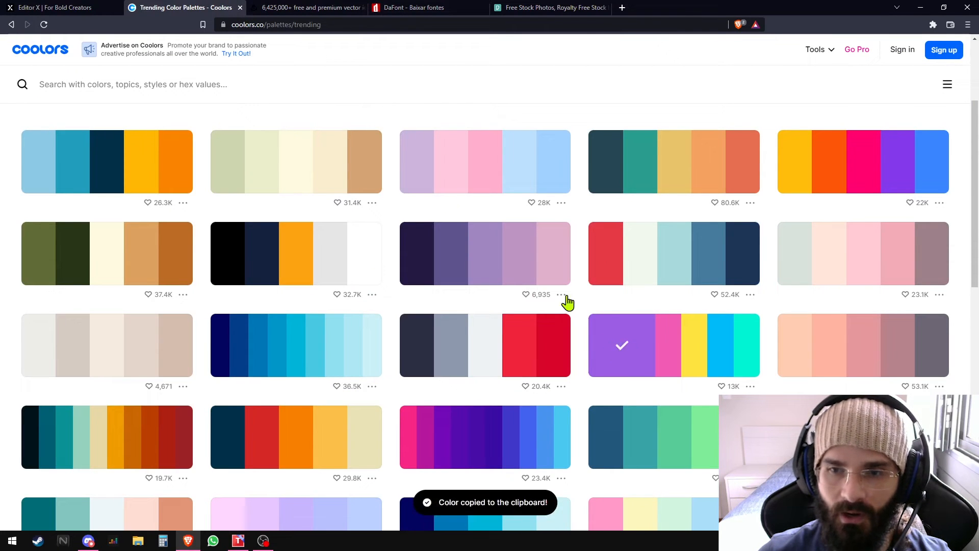
click(91, 9)
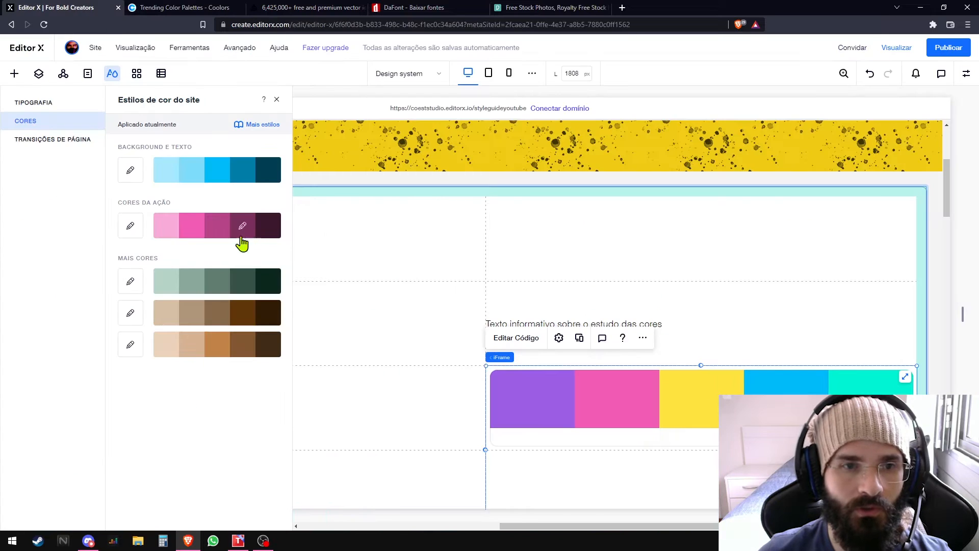
click(131, 282)
double_click(350, 375)
key(ctrl+v)
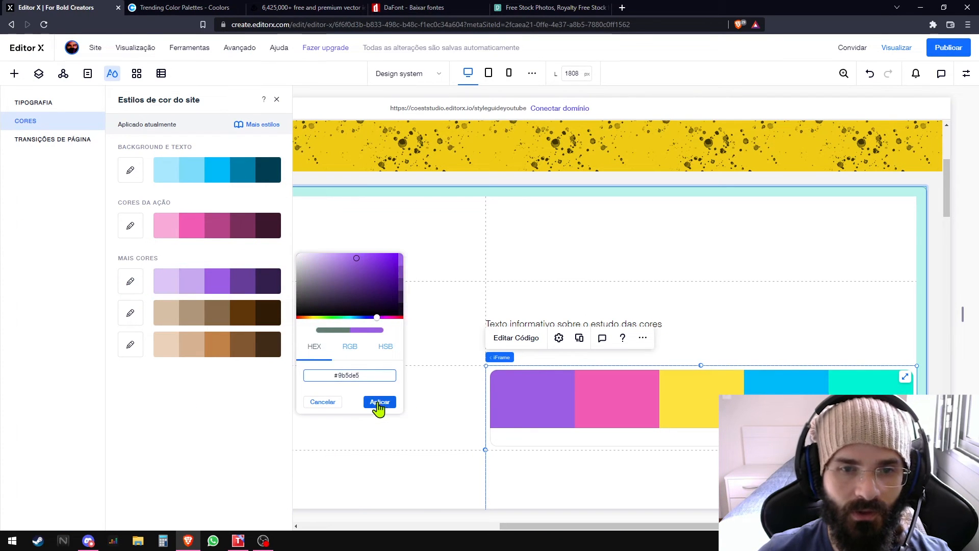
click(379, 402)
- Copy the palette's yellow from Coolors and apply it to the second Mais Cores group in Editor X
click(184, 8)
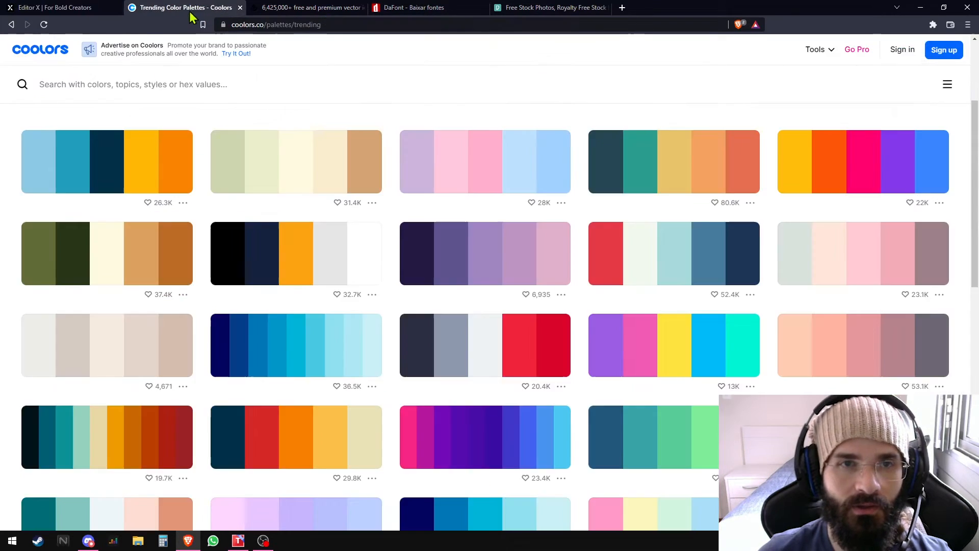
click(675, 355)
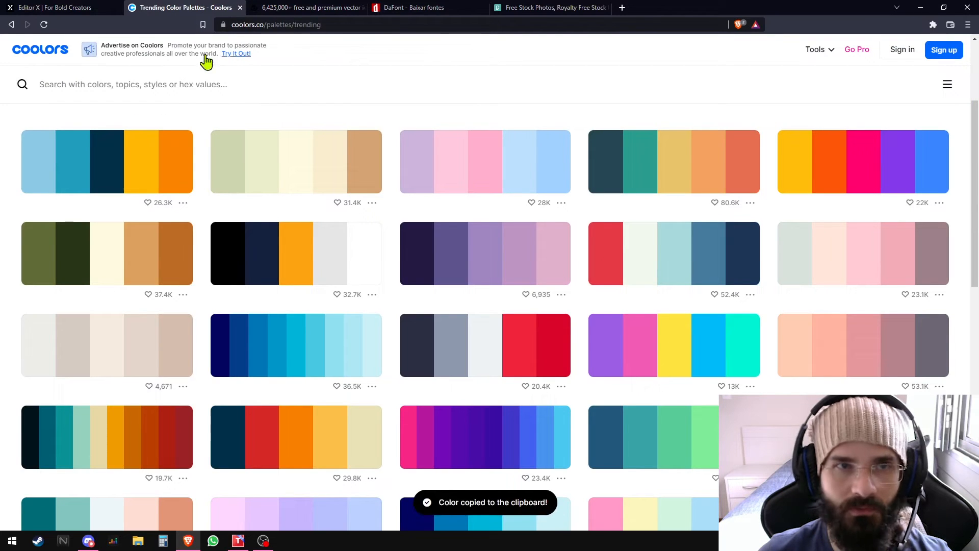
click(79, 7)
- Set the third Mais Cores group to black #000000 and close the site's color styles
click(130, 345)
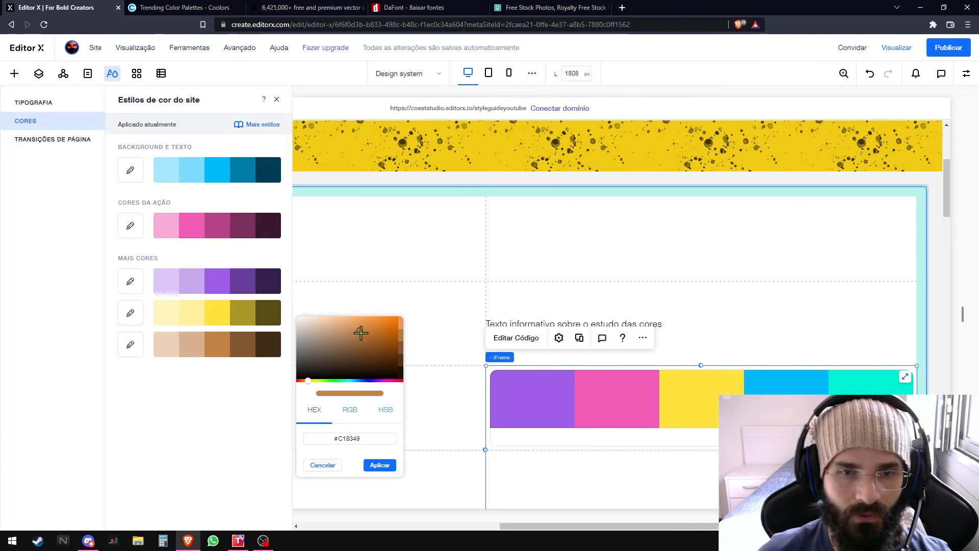
drag(305, 365, 289, 399)
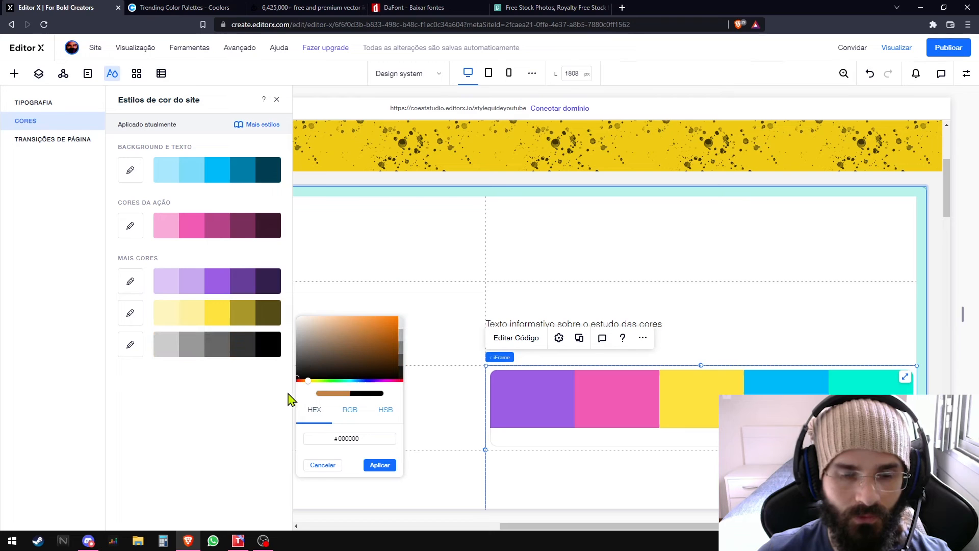
click(377, 465)
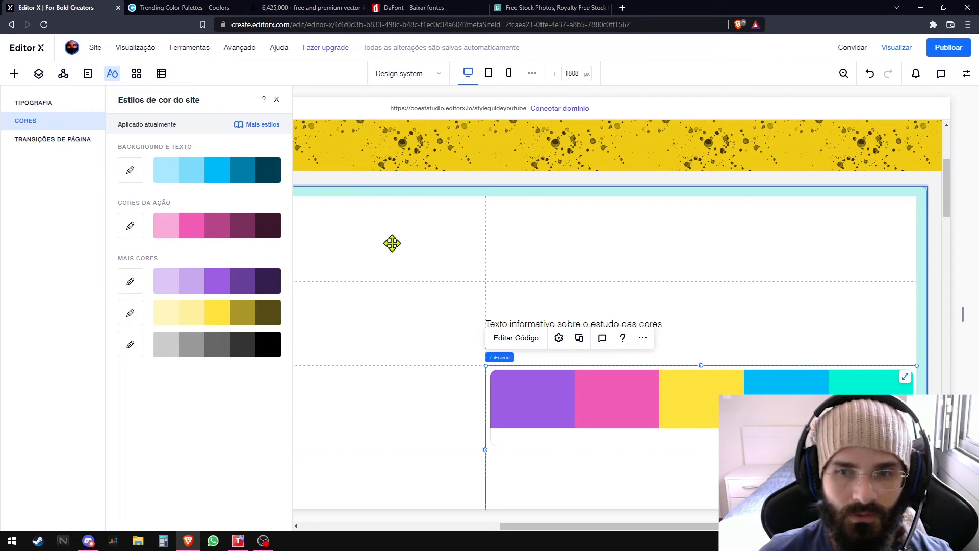
click(276, 100)
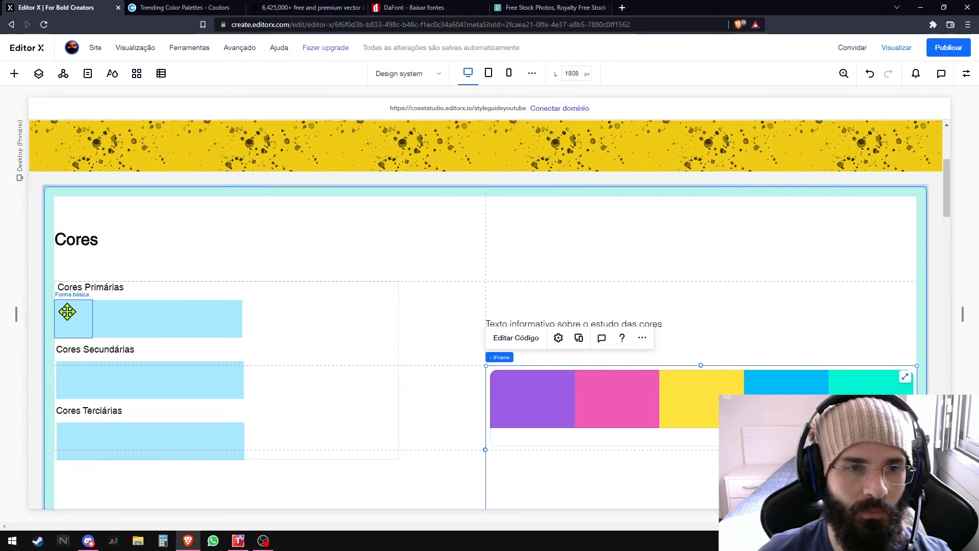
- Reopen the site's color styles and examine the hex code of the darkest Background e Texto shade
mouse_move(67, 311)
mouse_down()
mouse_move(233, 316)
mouse_move(80, 306)
mouse_up()
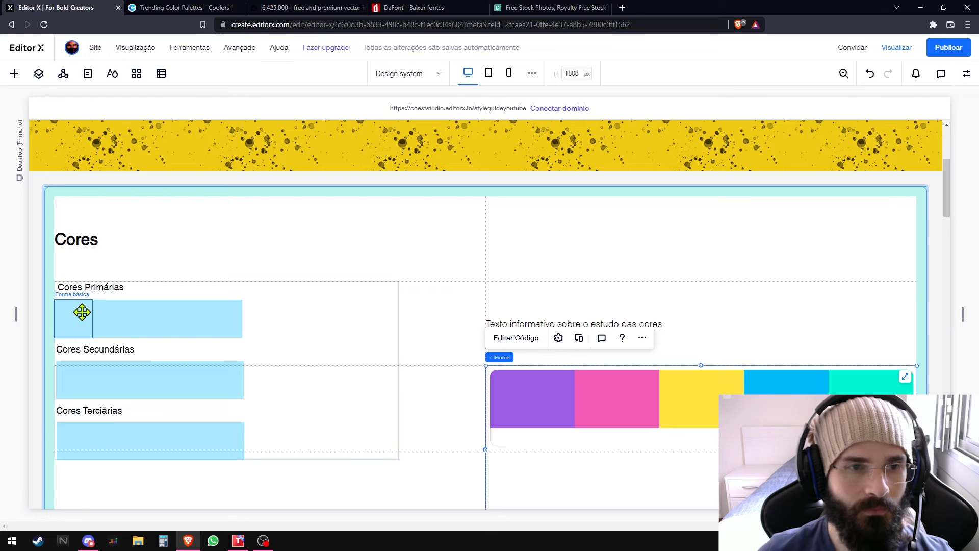
mouse_move(81, 312)
mouse_down()
mouse_move(228, 316)
mouse_move(64, 316)
mouse_up()
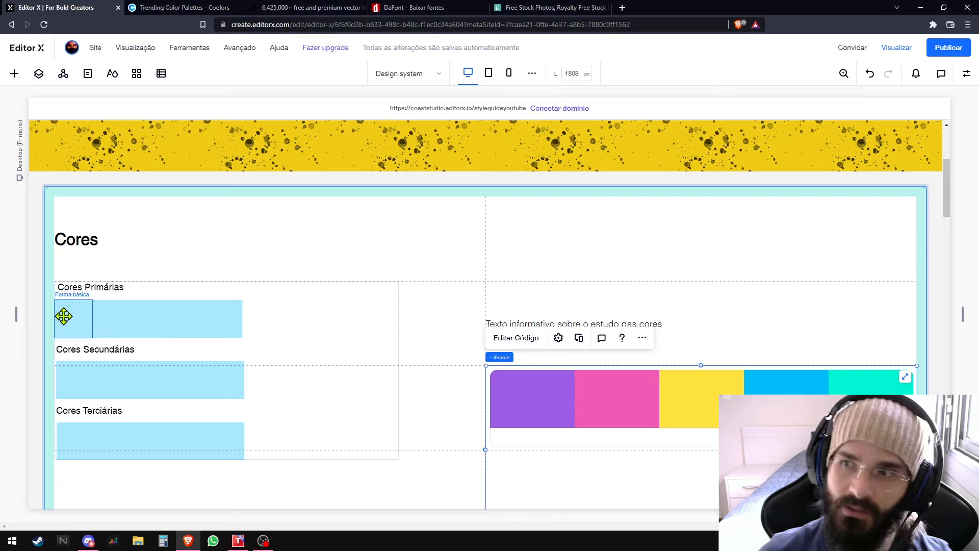
click(113, 75)
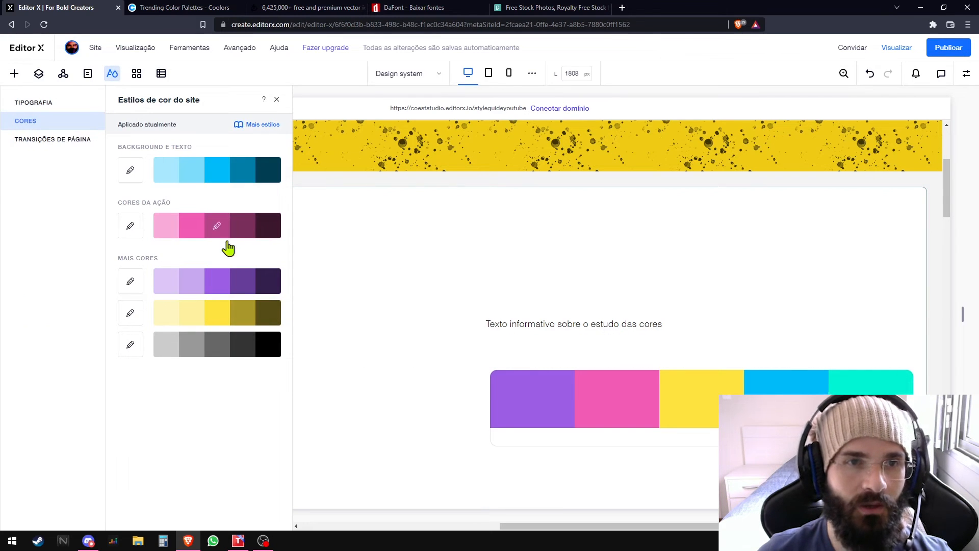
click(268, 173)
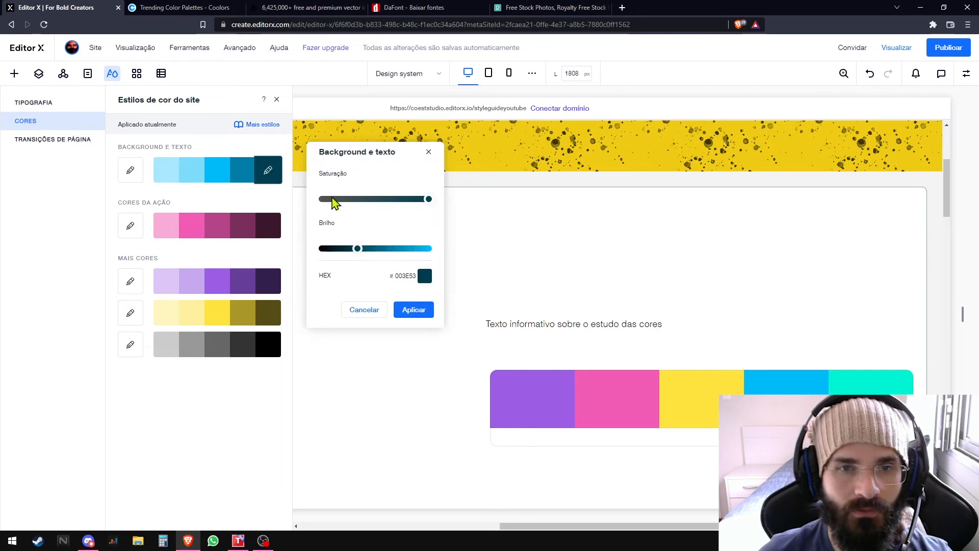
click(424, 276)
drag(458, 292, 507, 291)
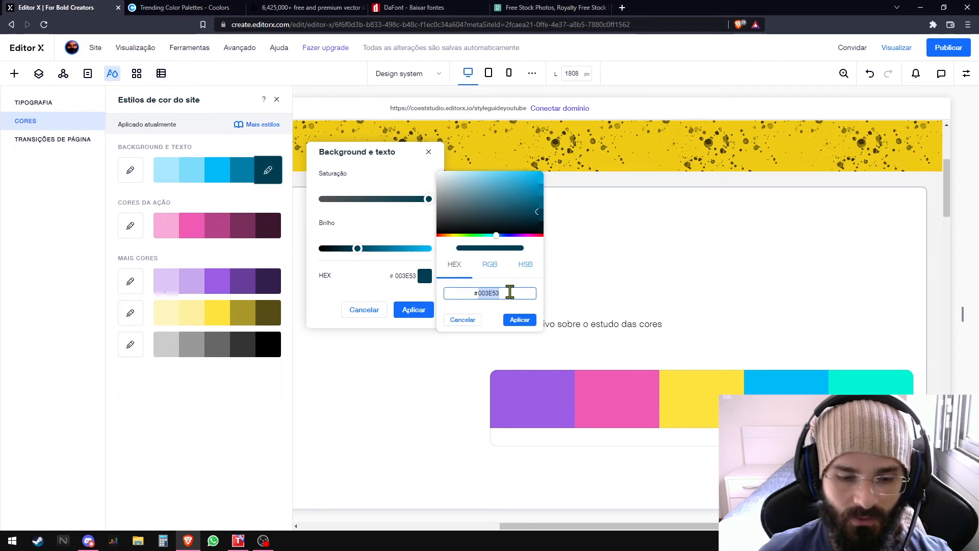
click(519, 319)
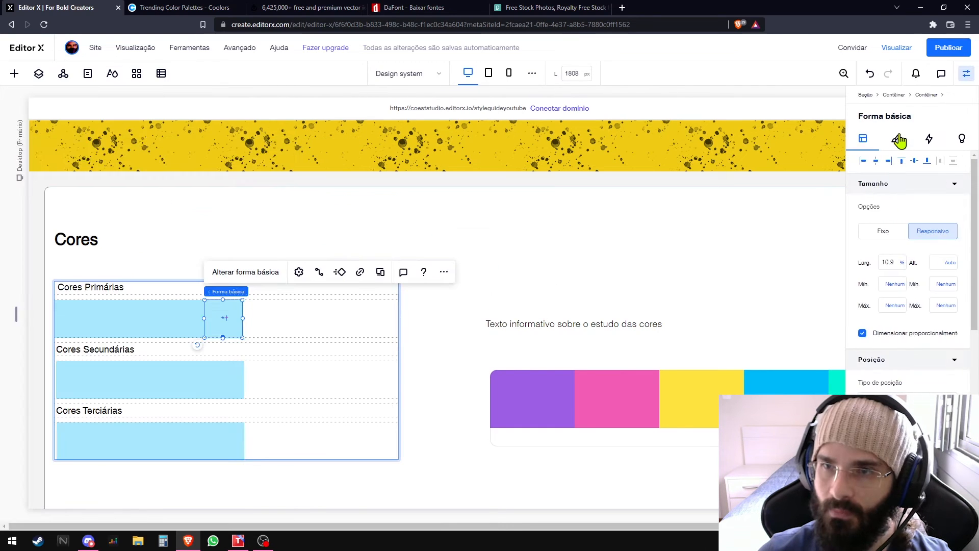
- Fill the fifth Cores Primárias swatch with the darkest blue theme shade and the fourth with the second-darkest
click(896, 139)
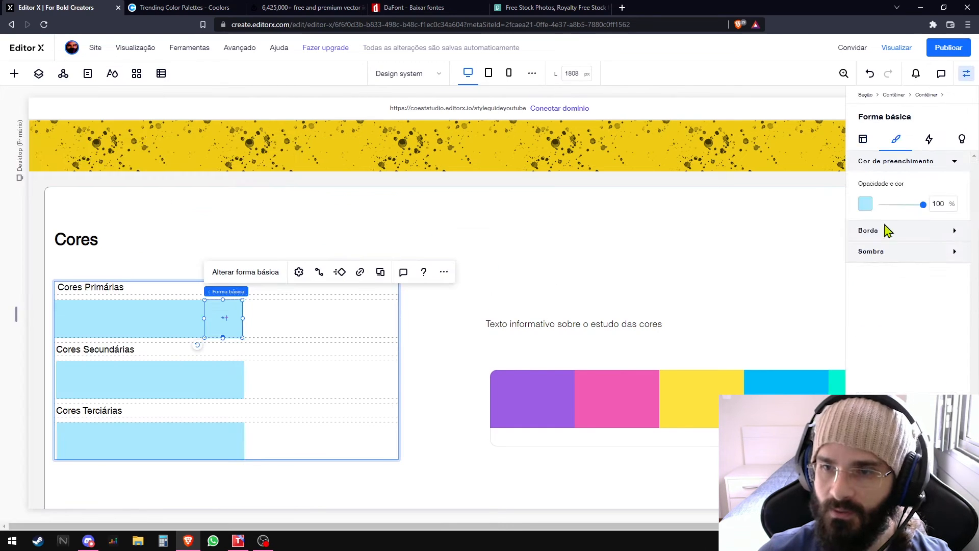
click(865, 205)
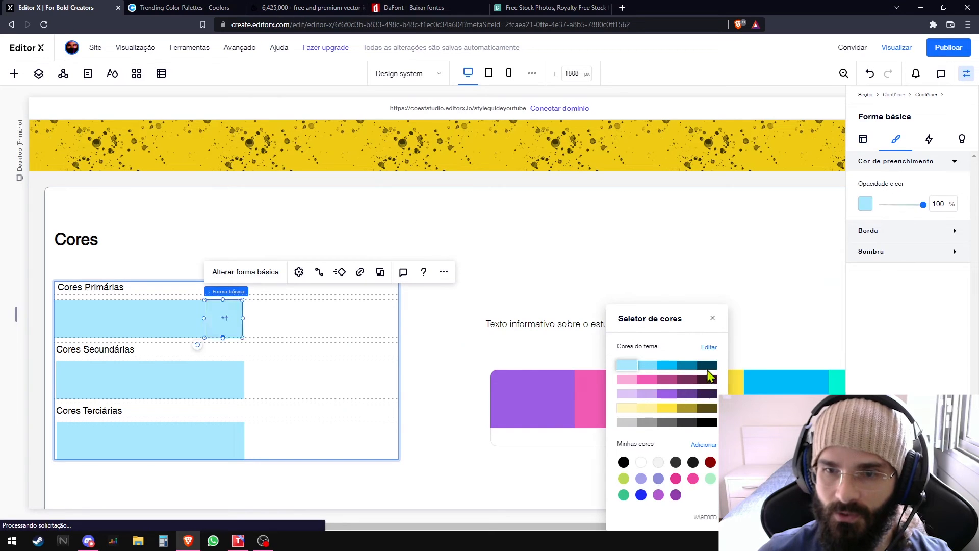
click(707, 365)
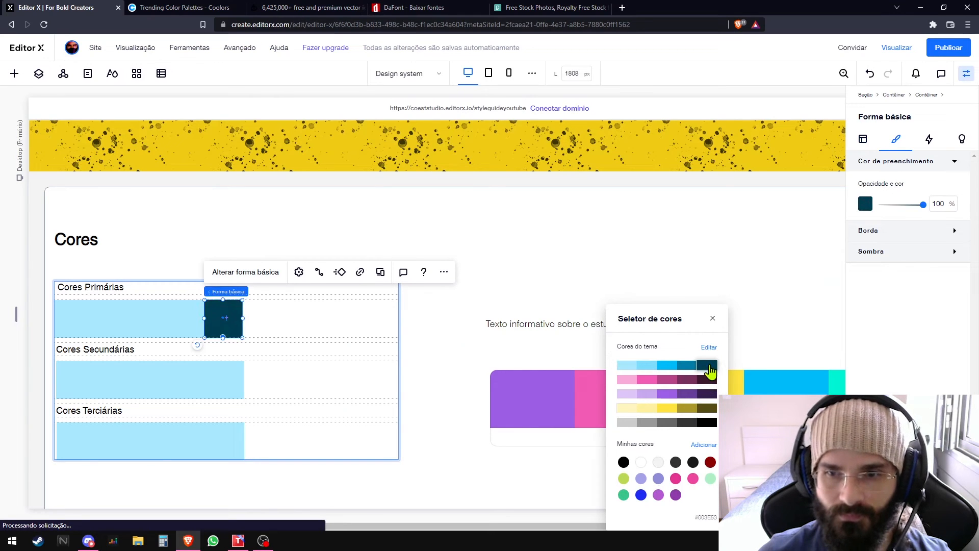
click(192, 316)
click(865, 204)
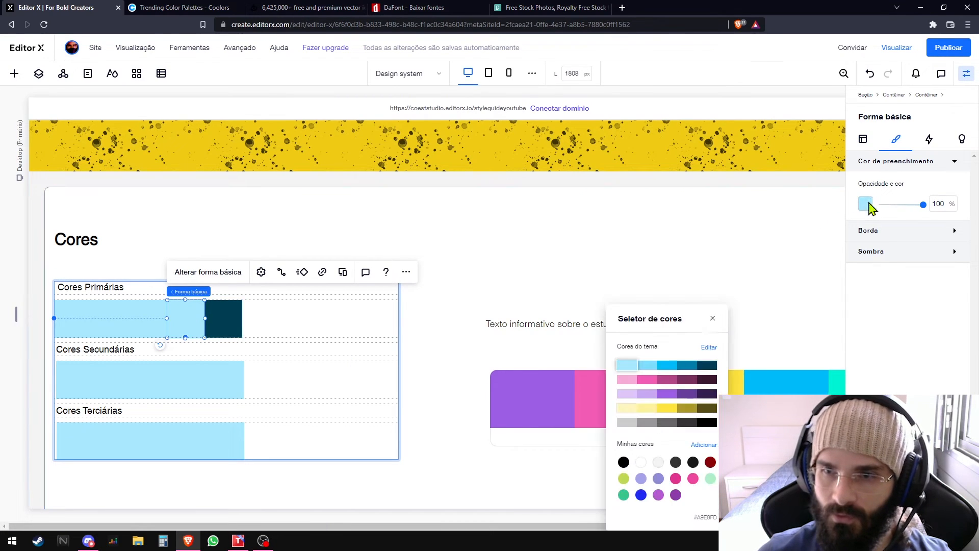
click(686, 368)
- Fill the third Cores Primárias swatch with #00BBF9 and the second with the second-lightest blue theme shade
click(147, 318)
click(865, 205)
click(666, 365)
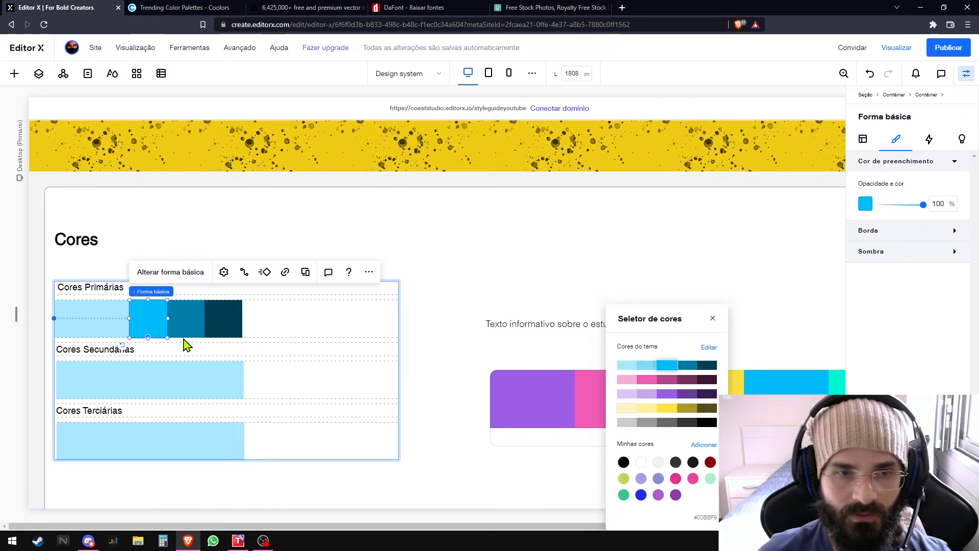
click(112, 327)
click(866, 204)
click(646, 365)
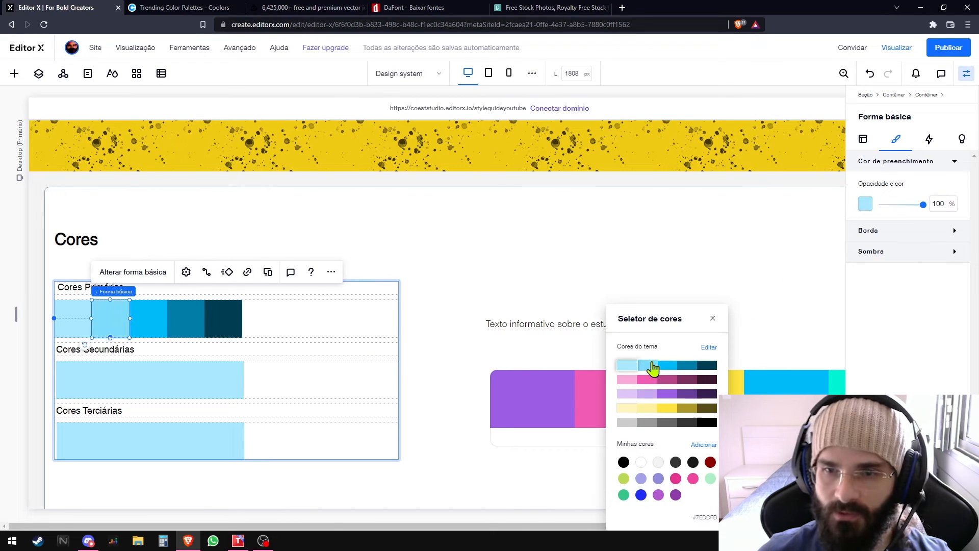
click(73, 329)
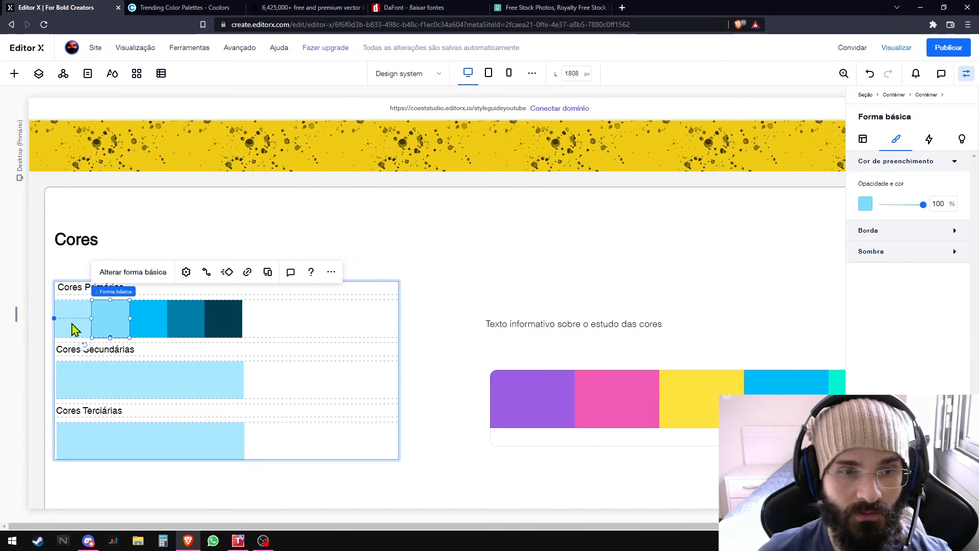
click(866, 204)
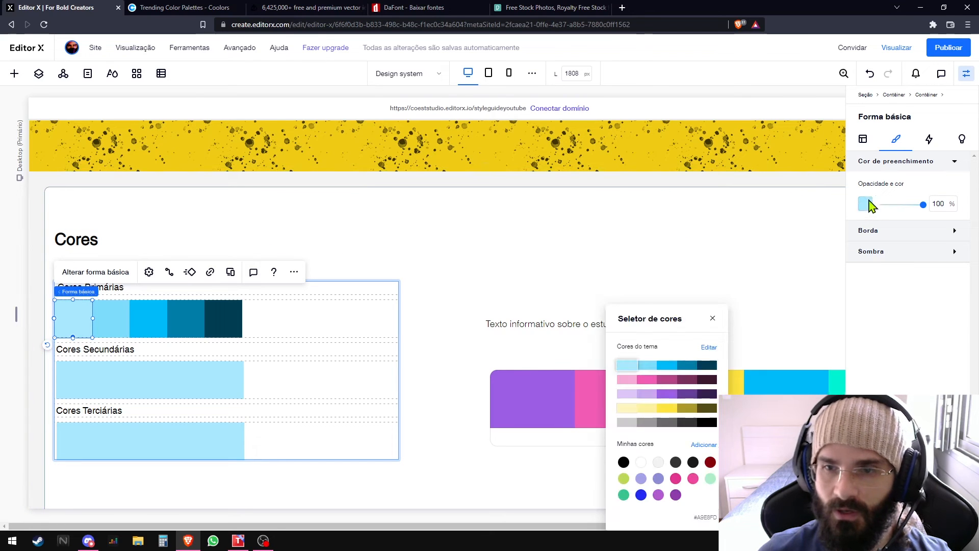
- Fill the Cores Secundárias swatches with the pink theme shades and the Cores Terciárias swatches with the purple ones, ordered light to dark
click(225, 379)
click(867, 203)
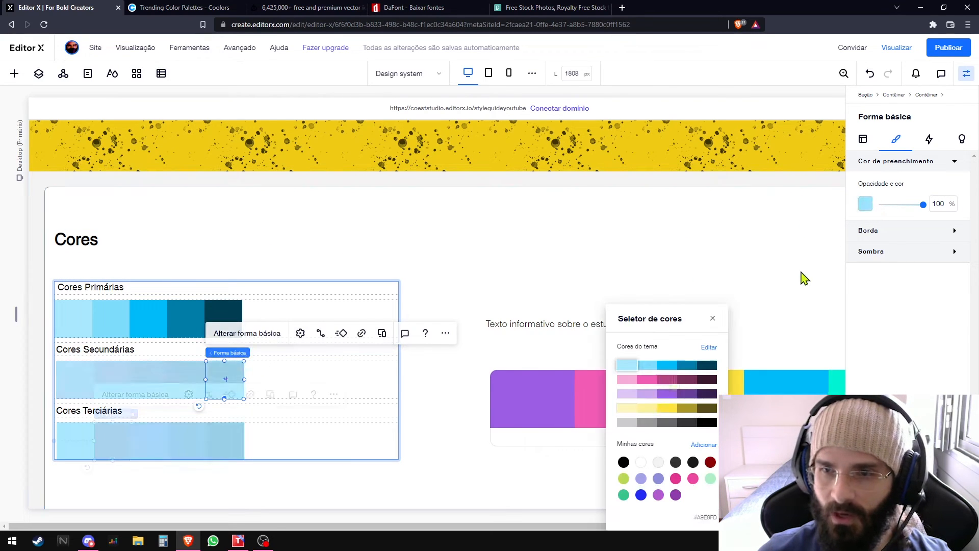
click(652, 395)
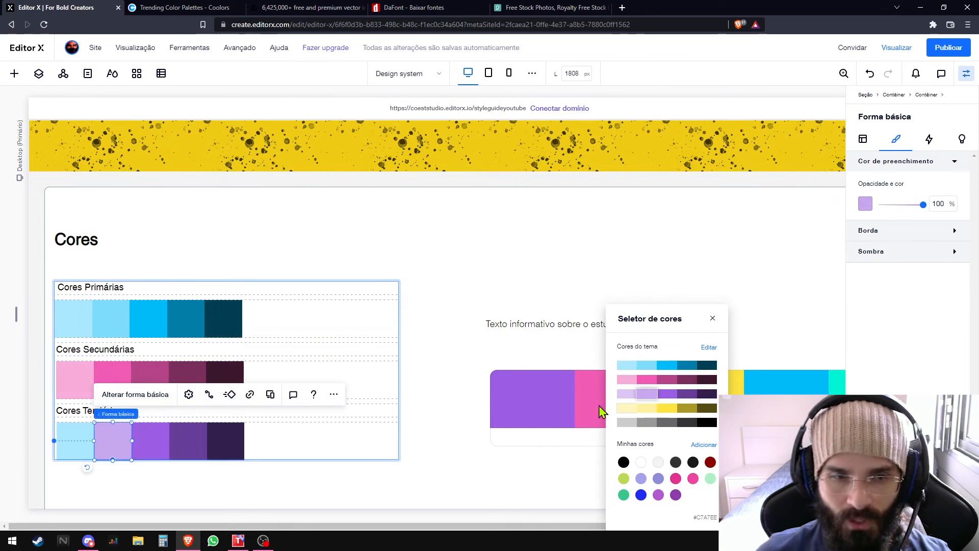
click(73, 440)
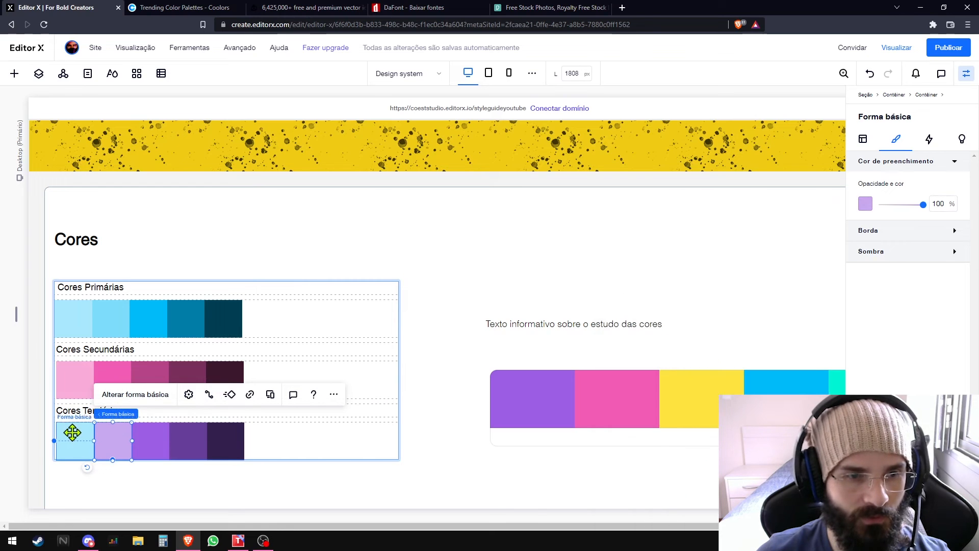
click(865, 204)
click(627, 394)
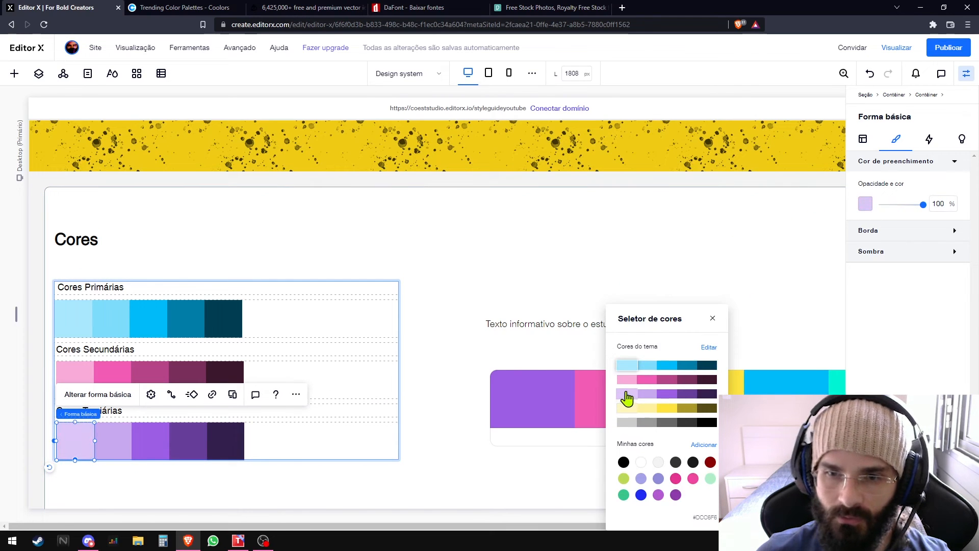
click(433, 270)
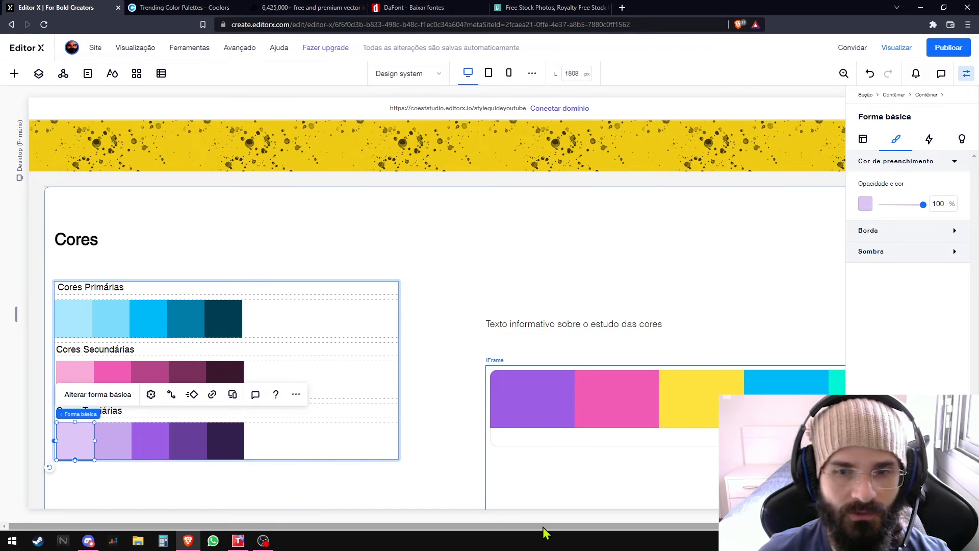
- Select the informative text above the embedded palette and hide the element's property settings
drag(543, 527, 561, 527)
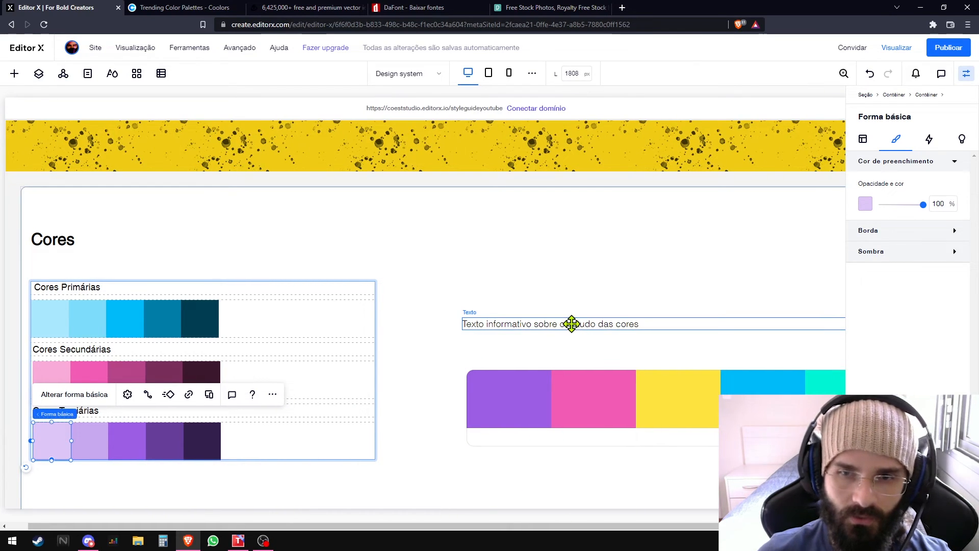
click(572, 324)
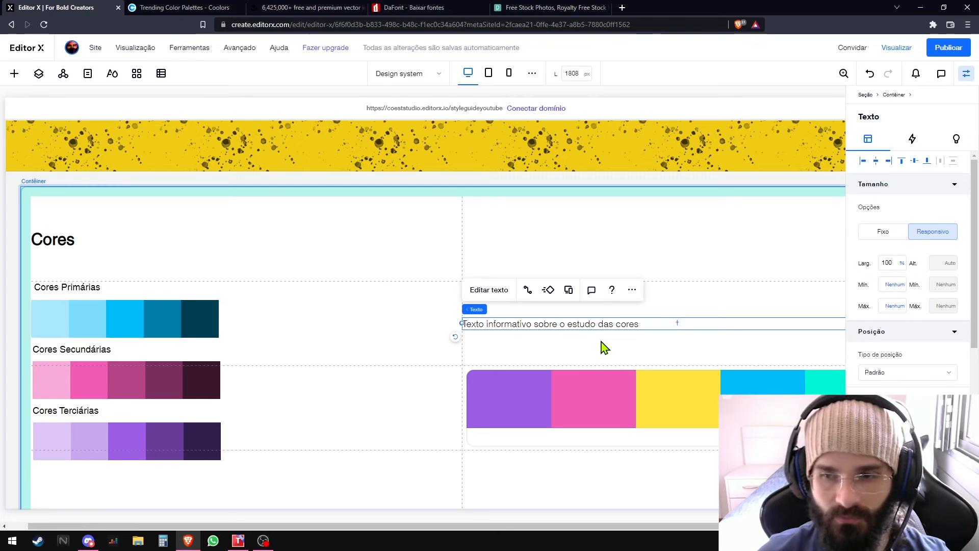
click(965, 74)
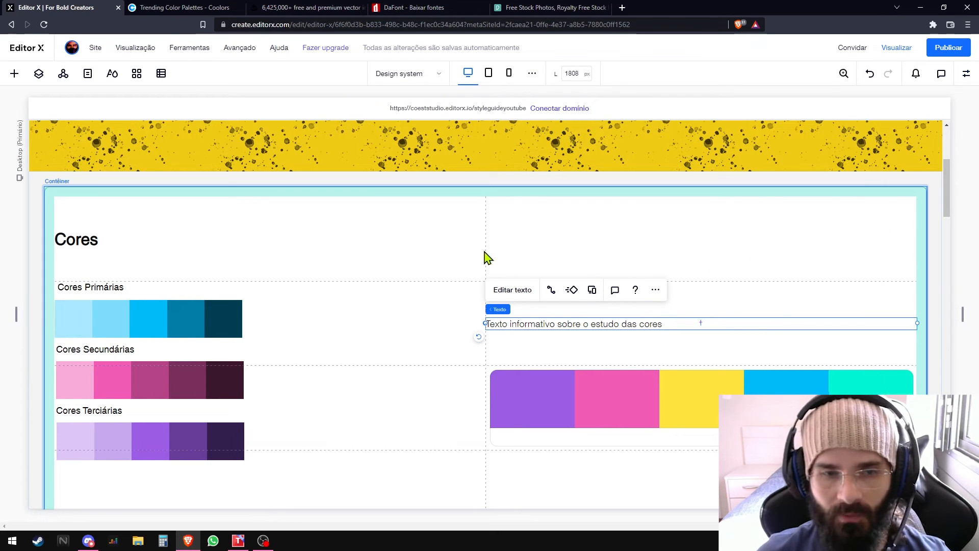
- Go to the Fontes section and open the site's typography styles
scroll(487, 258, down, 7)
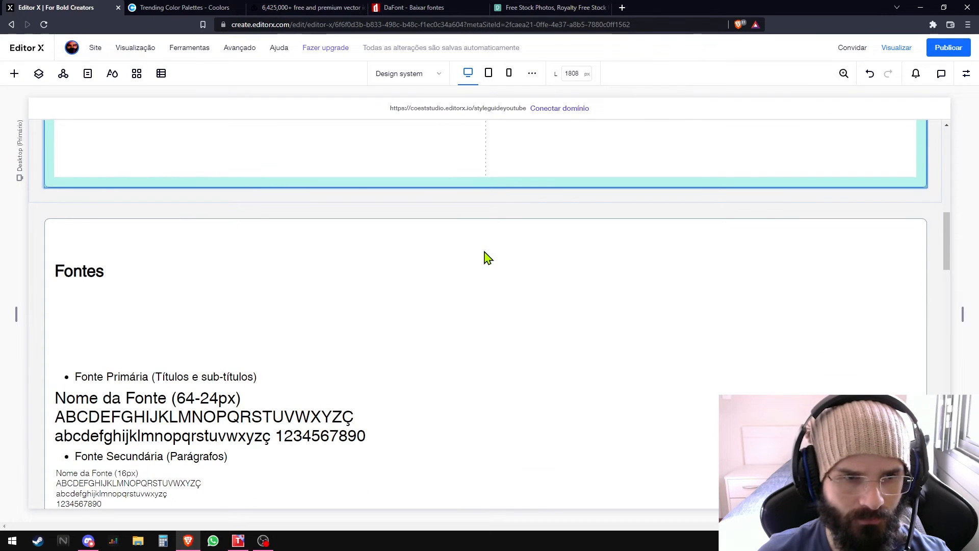
scroll(487, 257, down, 2)
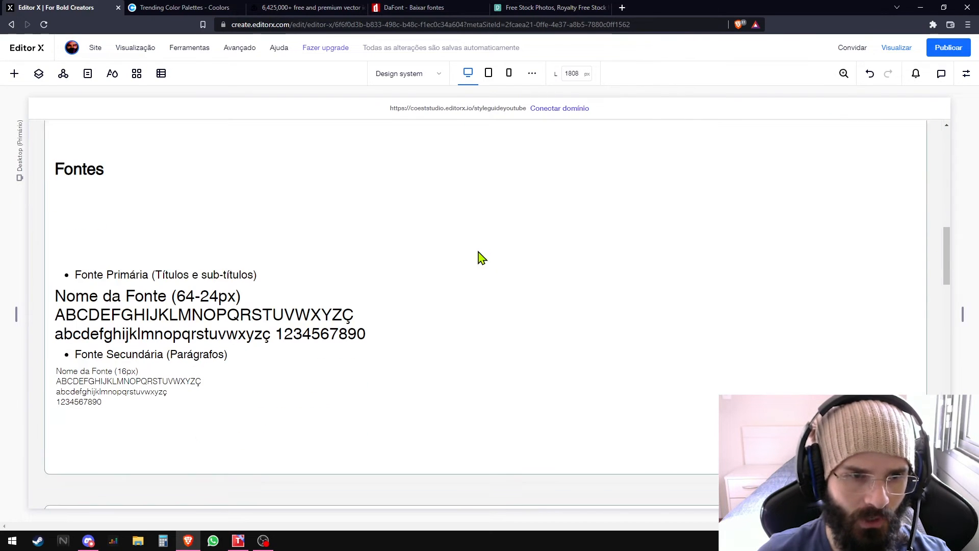
click(112, 74)
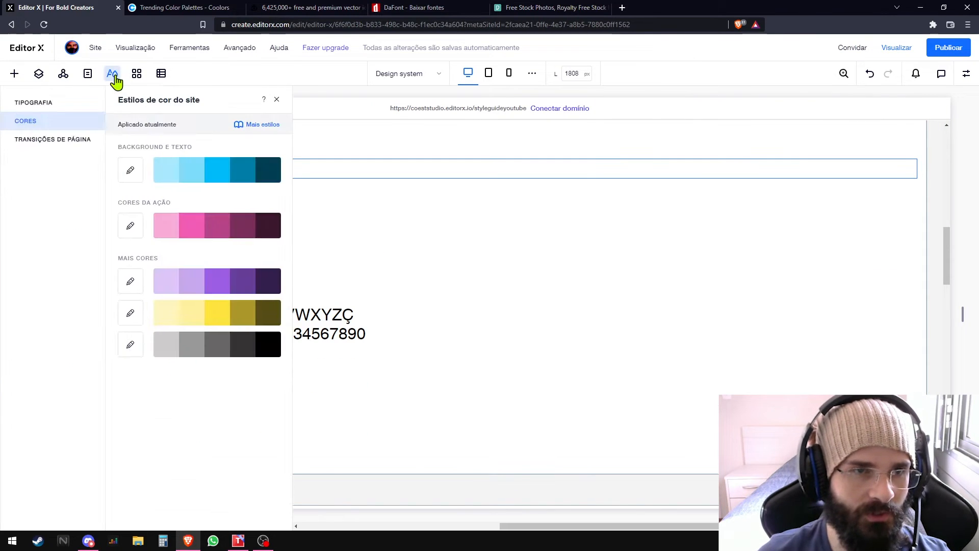
click(57, 145)
click(51, 121)
click(49, 104)
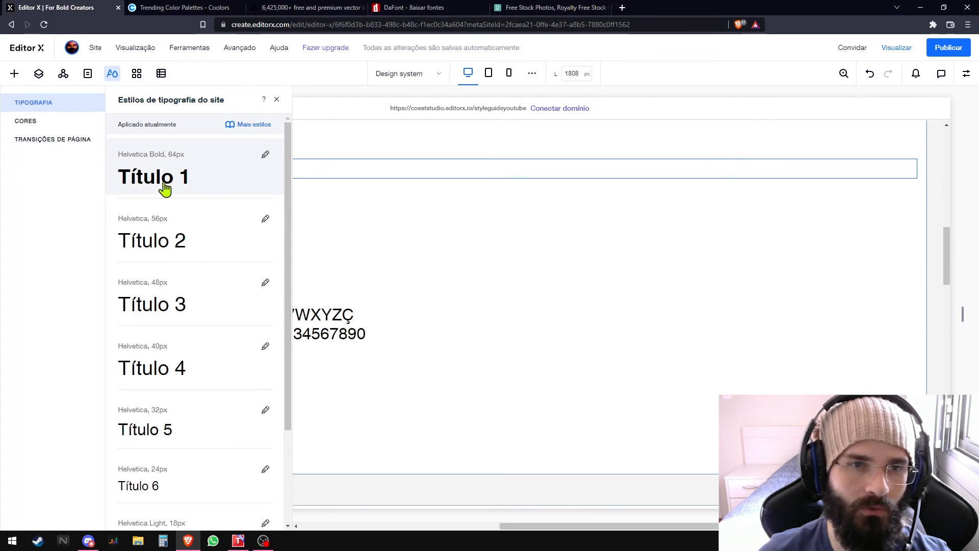
- Review the font and size of the site's title and paragraph styles, and close the typography styles
scroll(159, 229, down, 2)
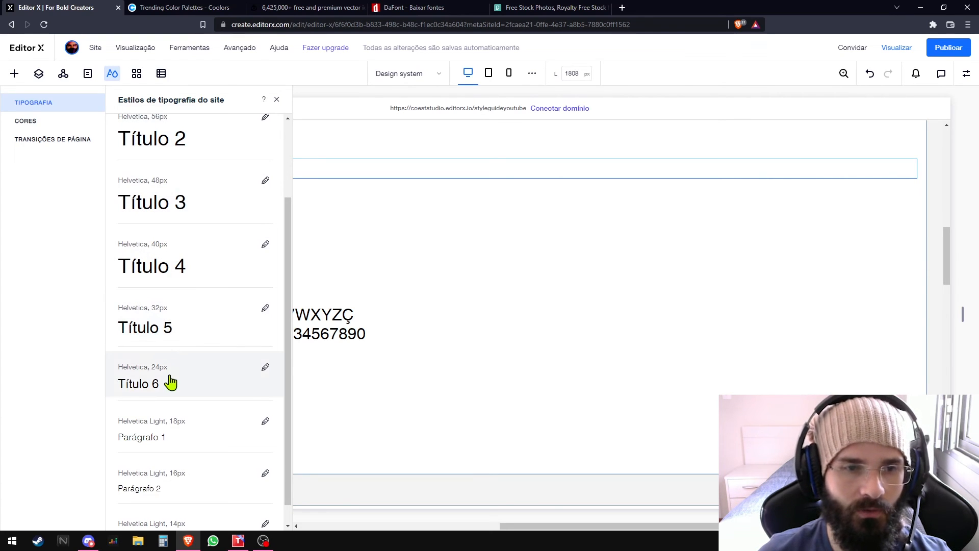
scroll(173, 362, down, 1)
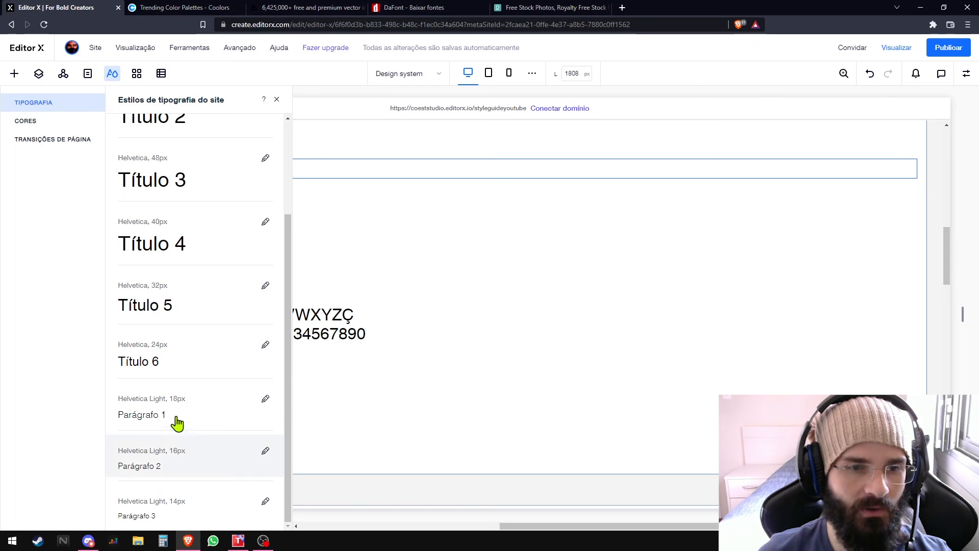
scroll(207, 332, up, 3)
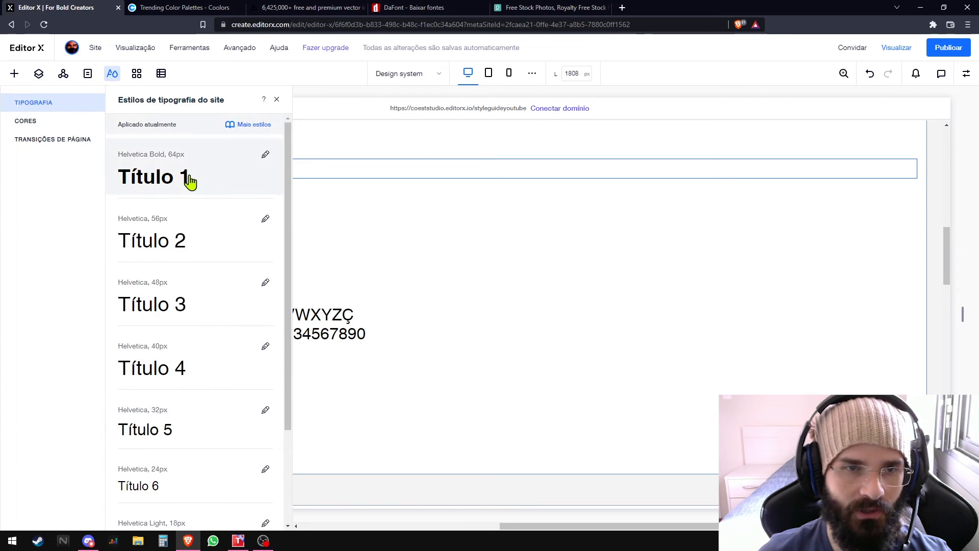
click(345, 238)
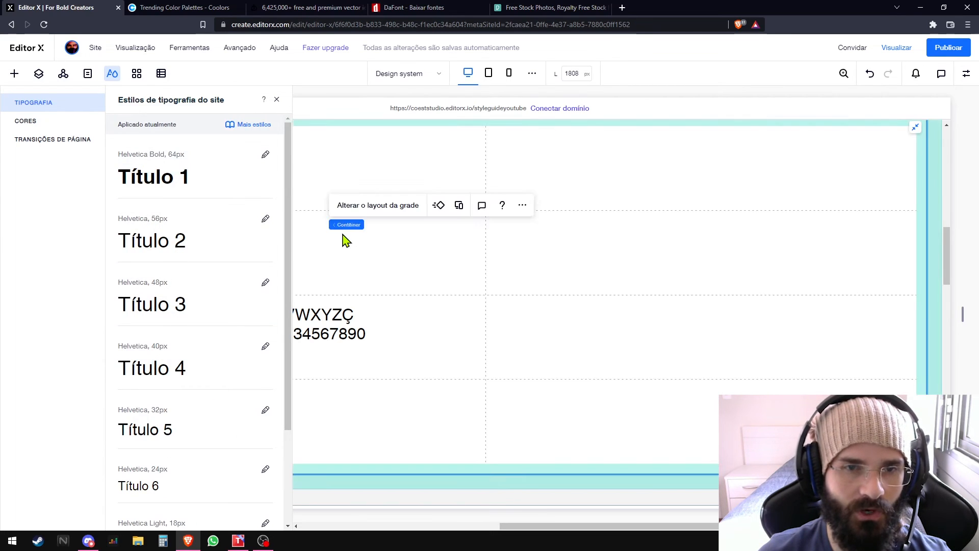
click(276, 99)
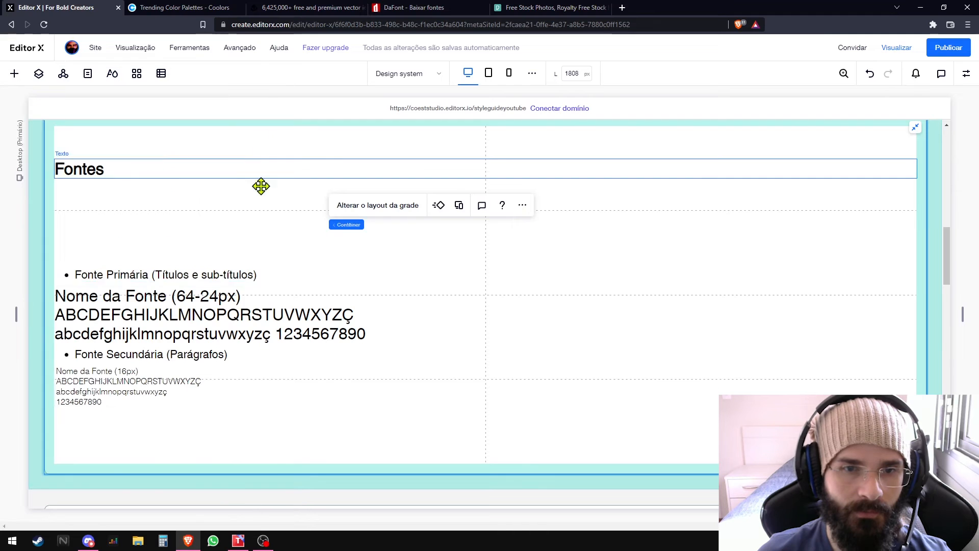
- In the Fontes section, replace the "Nome da Fonte" placeholders with "Helvetica" for the primary font and "Helvetica Light" for the secondary font
click(127, 270)
click(83, 249)
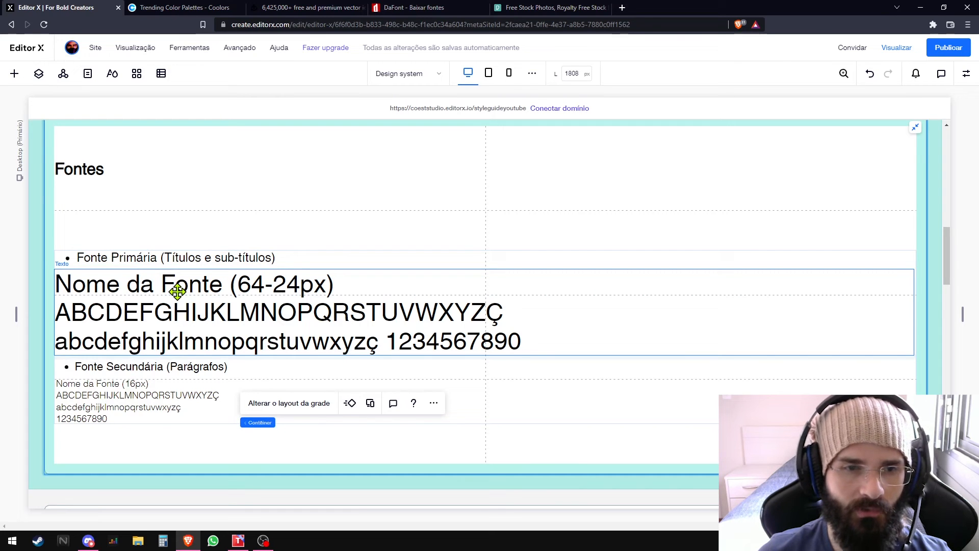
click(203, 284)
double_click(203, 284)
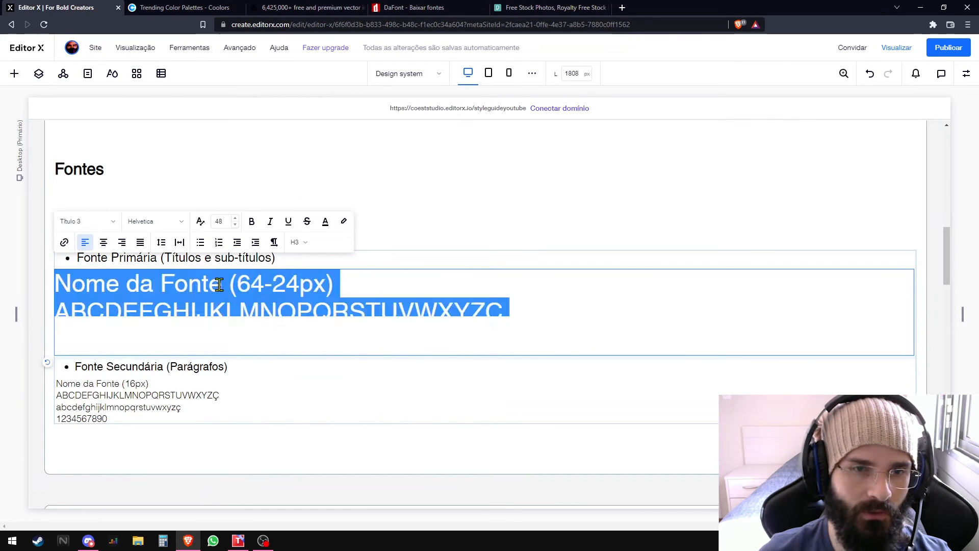
click(222, 286)
drag(222, 286, 62, 286)
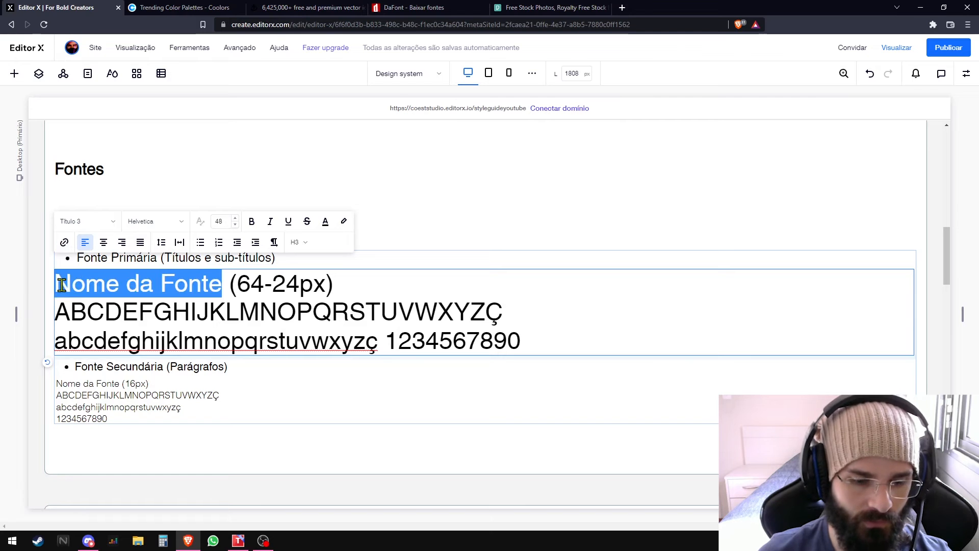
text(Helvetic)
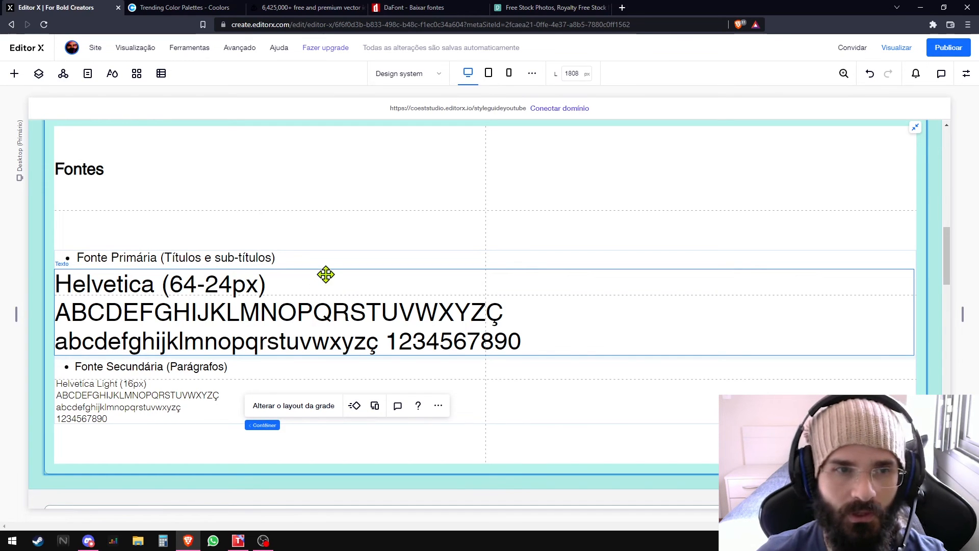
- Examine the Botões section's button designs and compare them with the Fontes and Cores sections of the style guide
scroll(325, 219, down, 1)
scroll(326, 218, down, 6)
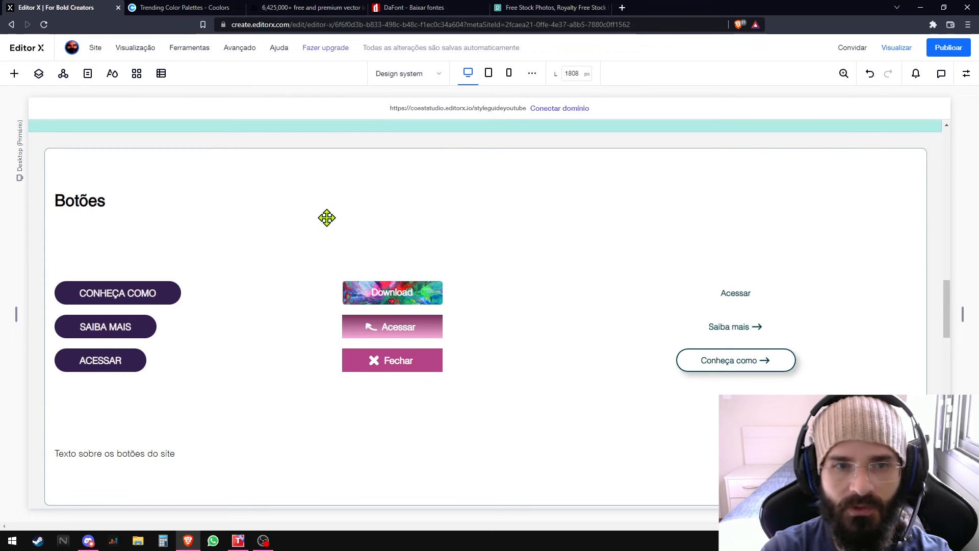
click(139, 286)
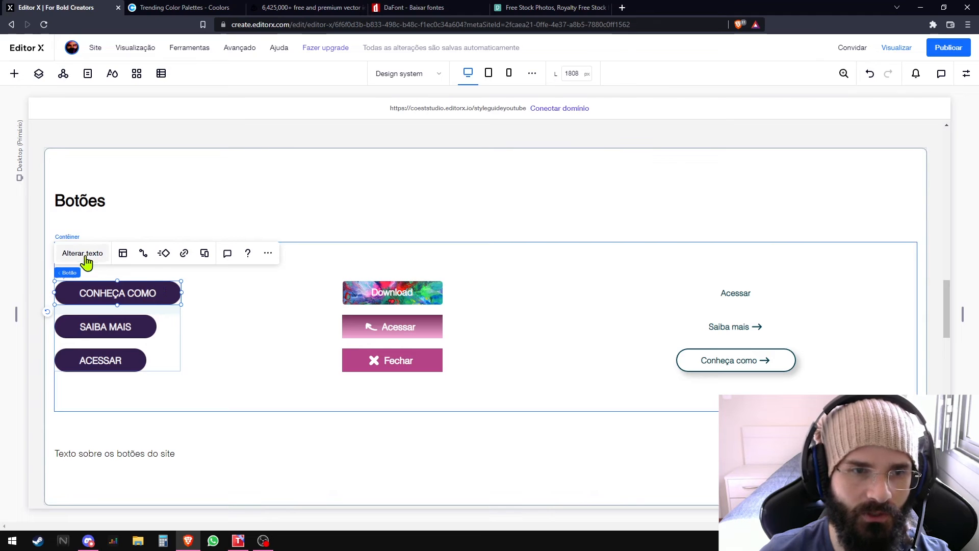
scroll(156, 309, up, 12)
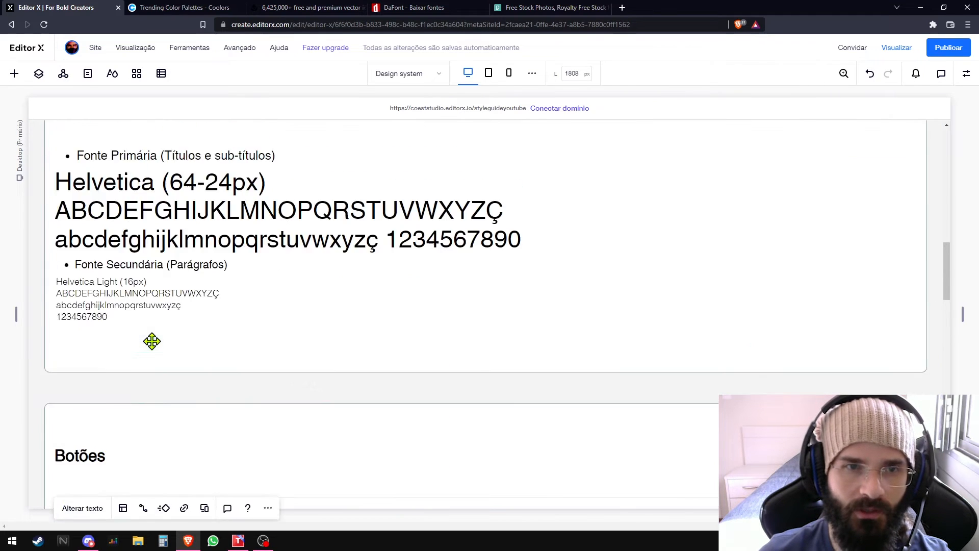
scroll(220, 313, down, 8)
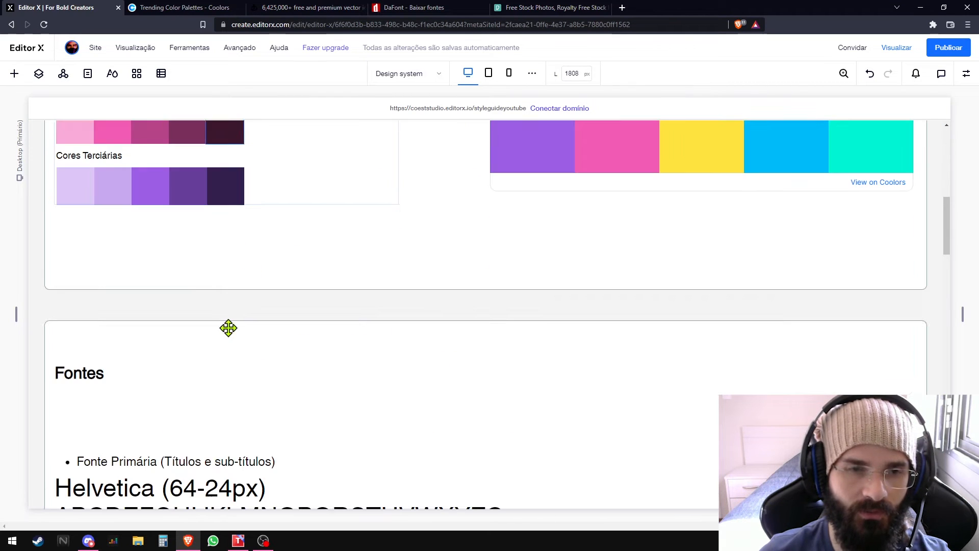
scroll(244, 228, up, 8)
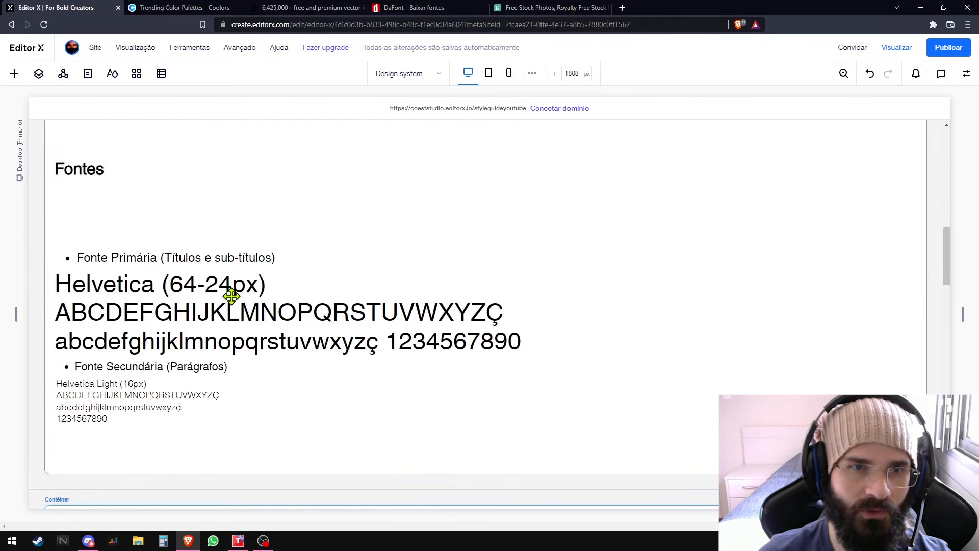
scroll(246, 210, down, 8)
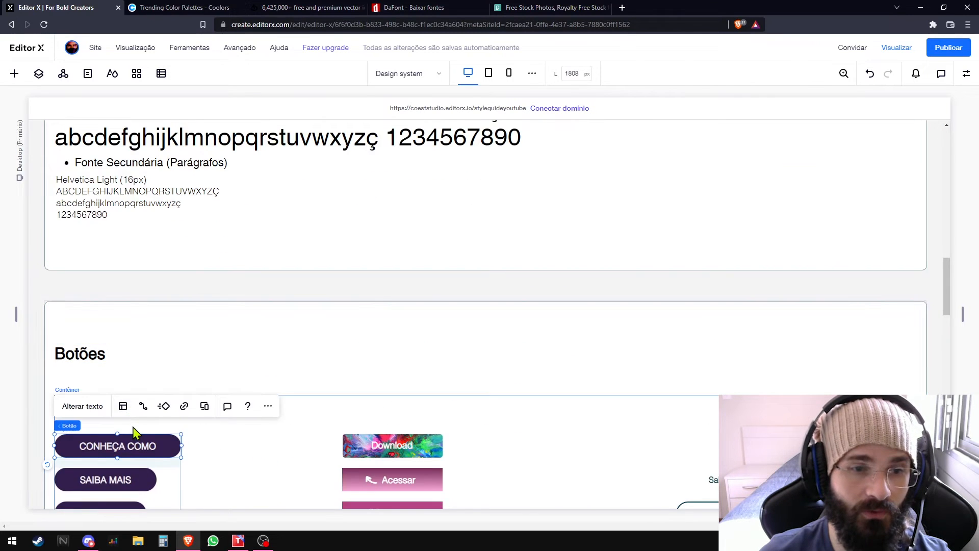
scroll(143, 388, up, 8)
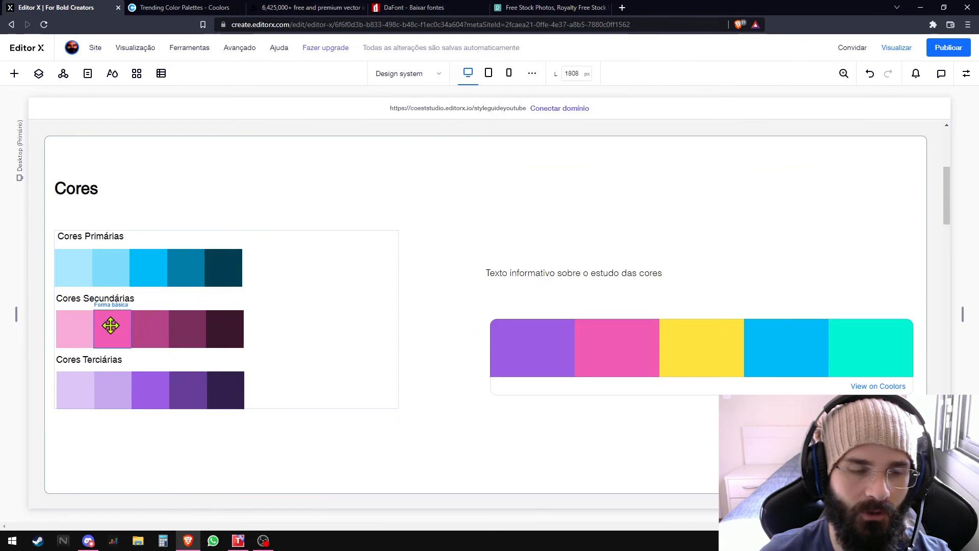
scroll(129, 328, down, 13)
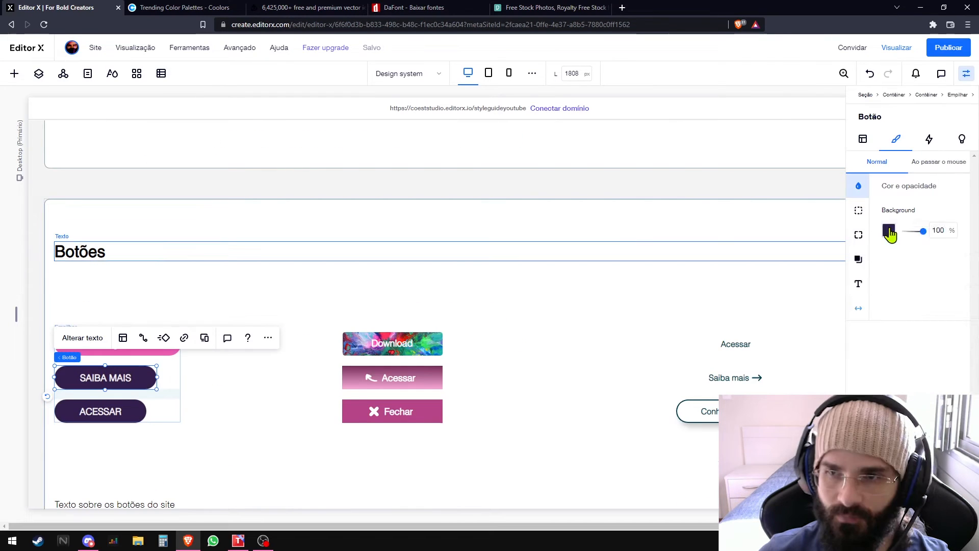
- Set the SAIBA MAIS button's background to the middle yellow theme shade and its hover background to the second-lightest yellow
click(889, 231)
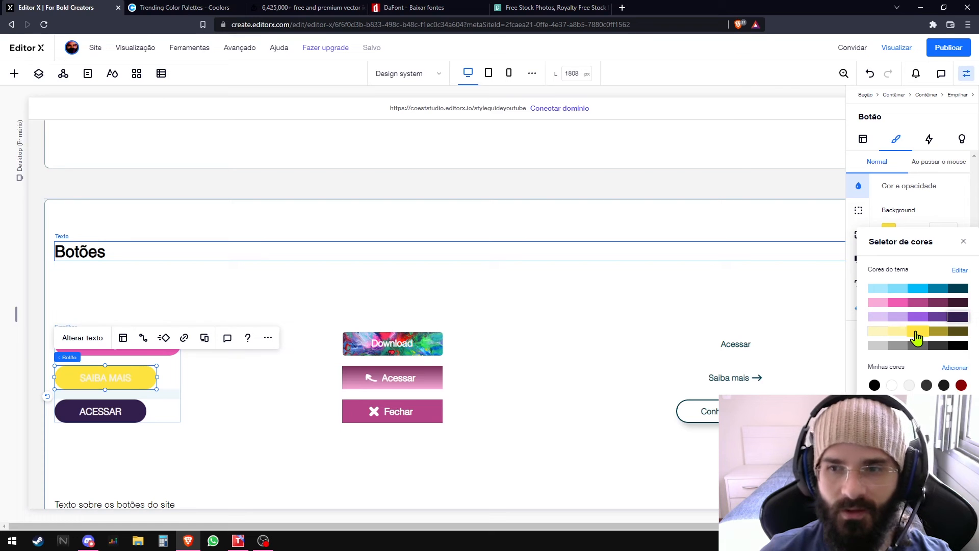
click(916, 332)
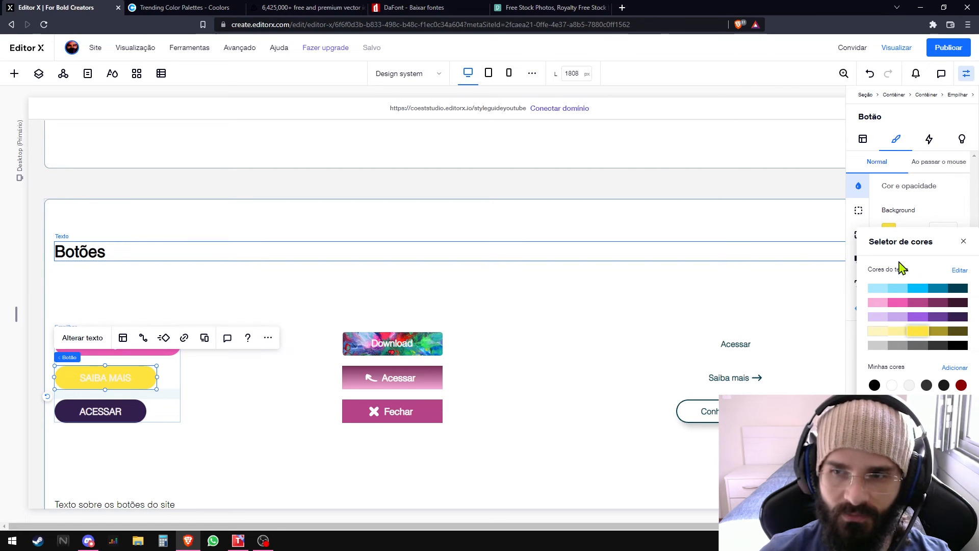
click(963, 241)
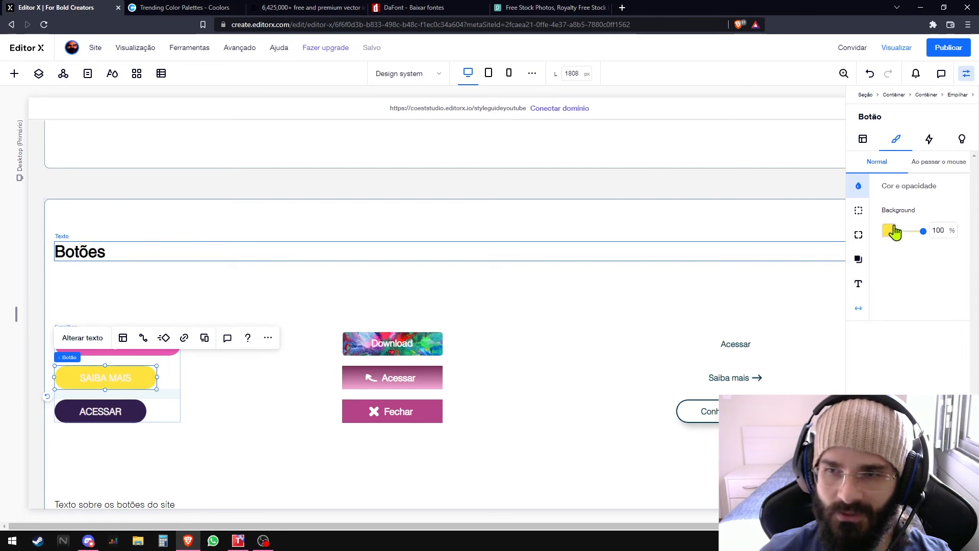
click(939, 162)
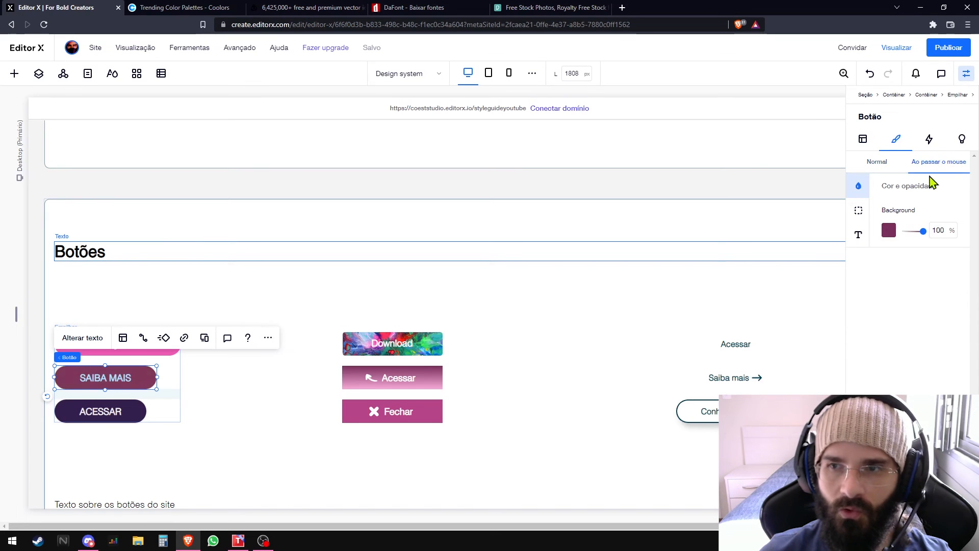
click(888, 232)
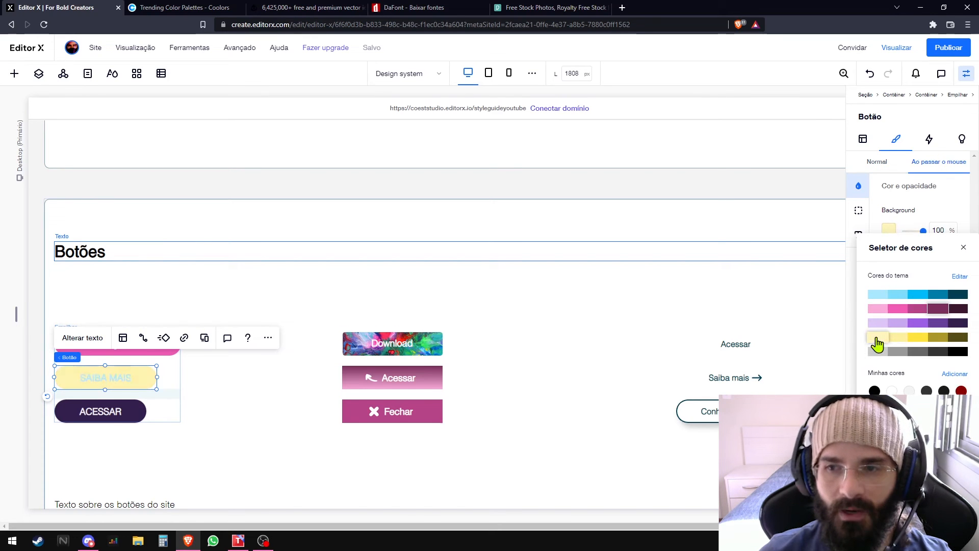
click(893, 339)
click(922, 215)
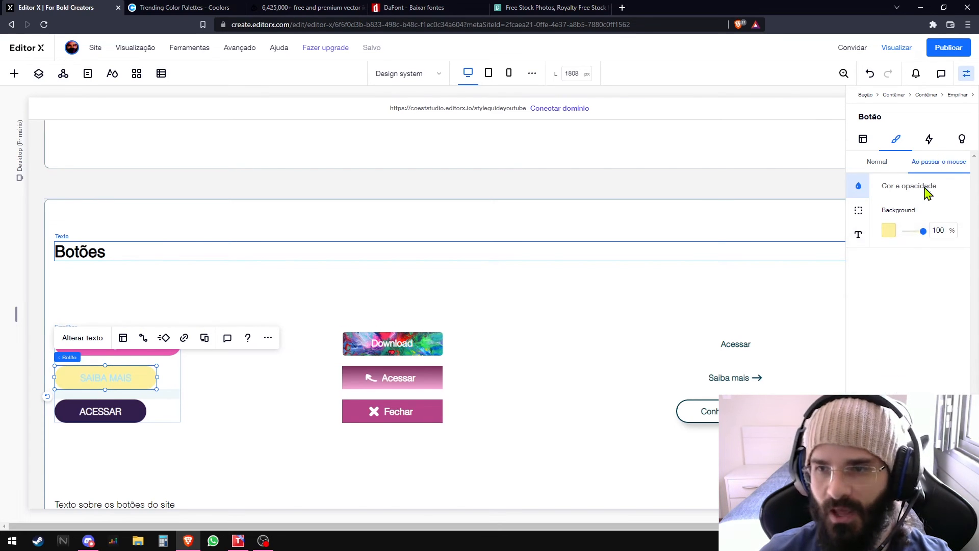
- Set the SAIBA MAIS button's text colour to the black theme shade for both the hover and normal states
click(858, 240)
click(952, 213)
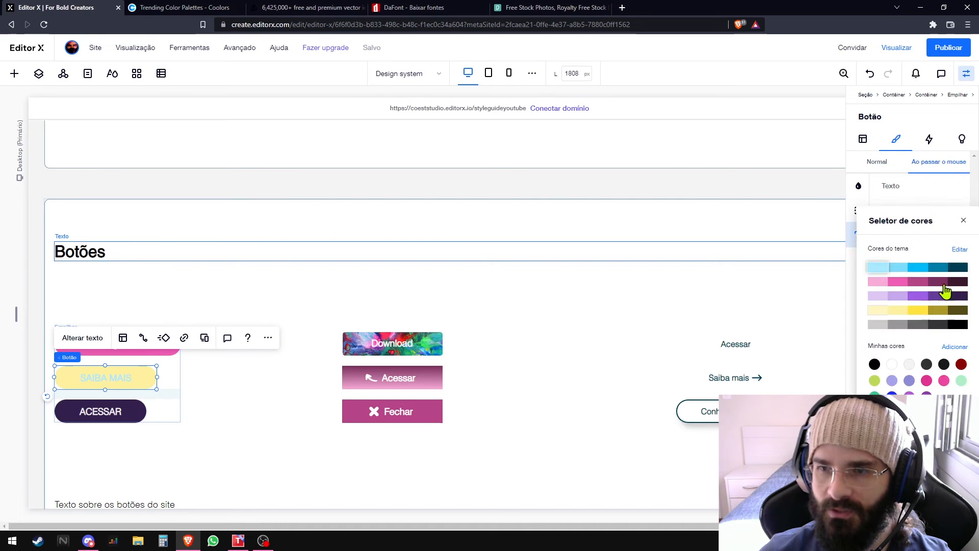
click(957, 325)
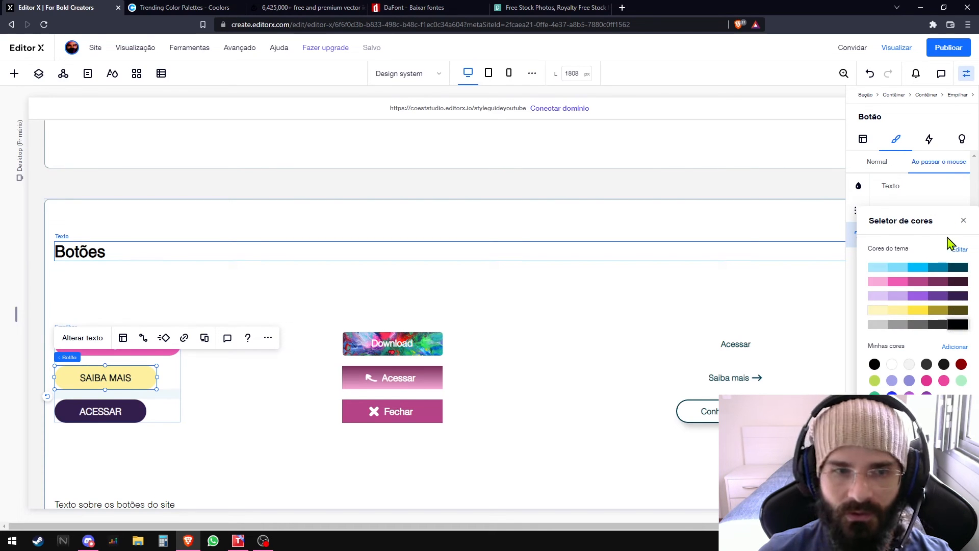
click(931, 204)
click(884, 163)
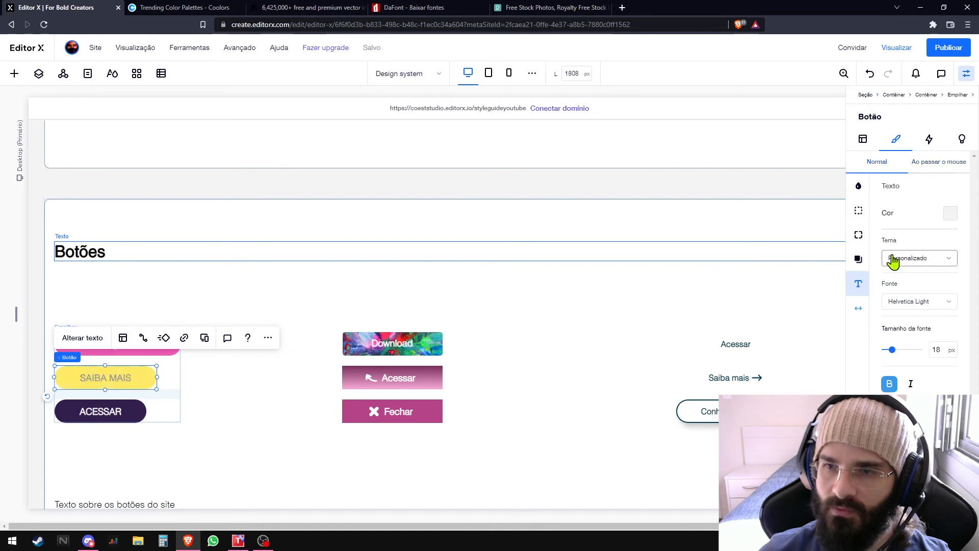
click(951, 214)
click(958, 331)
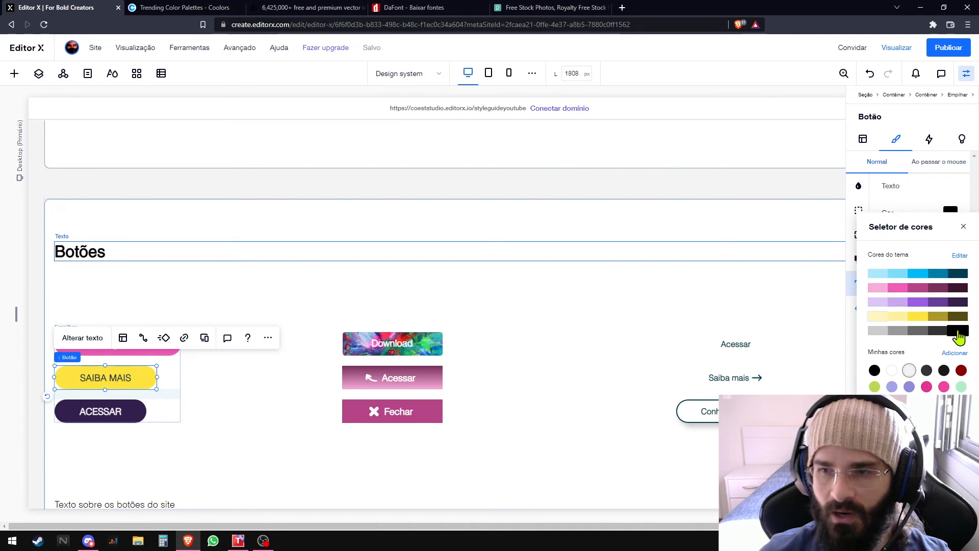
click(957, 189)
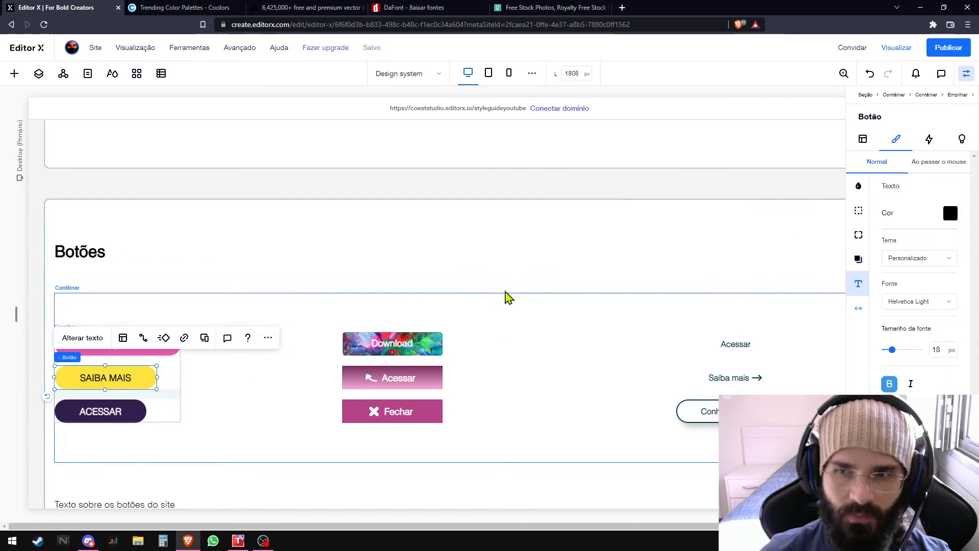
- Set the ACESSAR button's background to the middle purple theme shade and its hover background to a light purple
click(108, 411)
click(889, 227)
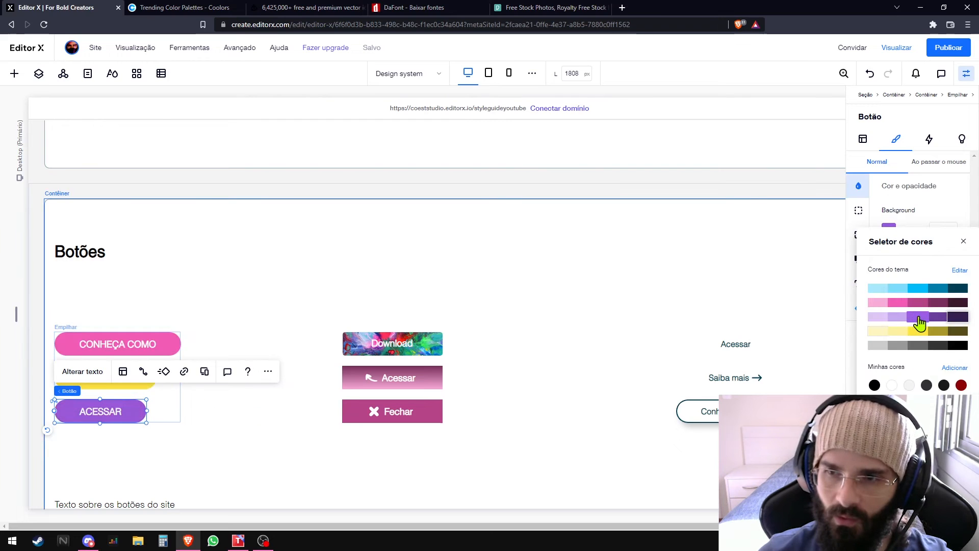
click(919, 318)
click(933, 206)
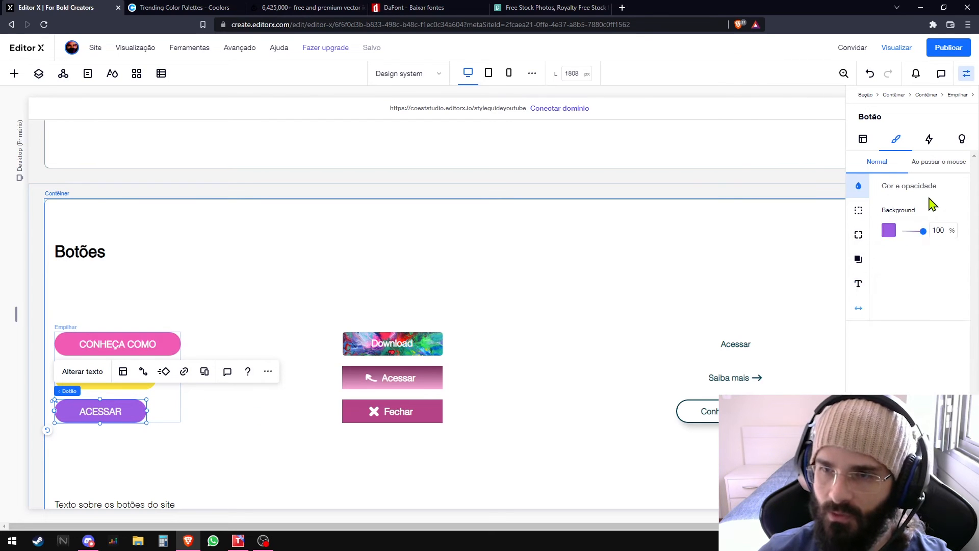
click(943, 162)
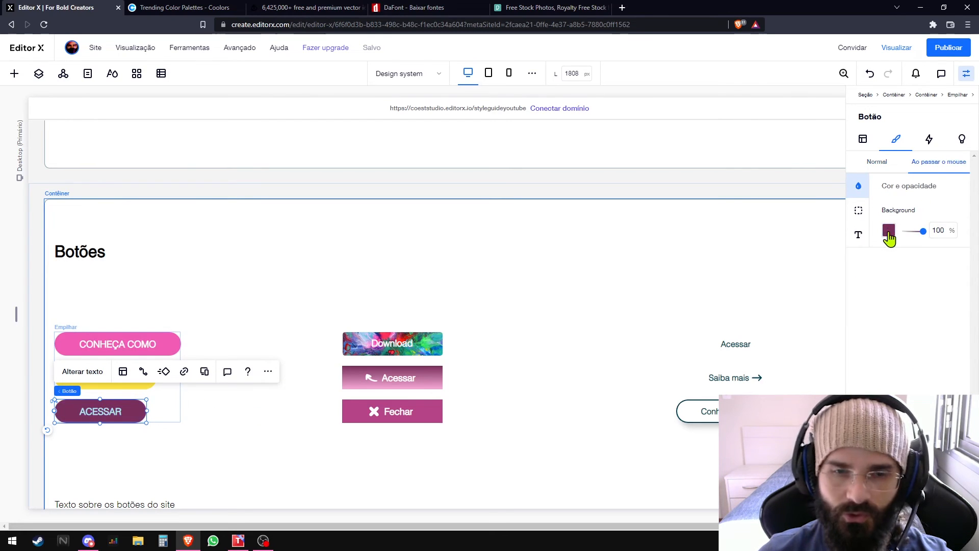
click(889, 232)
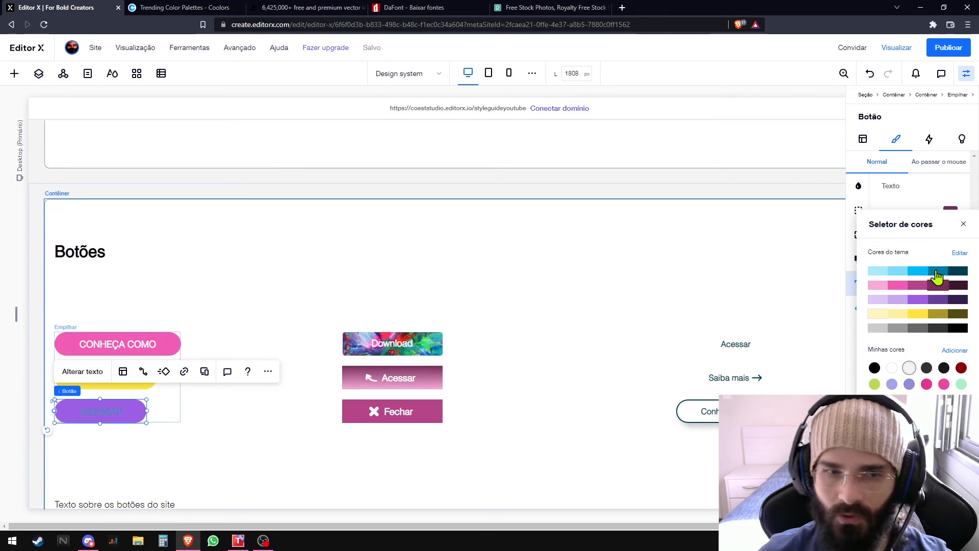
- Set the ACESSAR button's text colour to the middle blue theme shade for both the normal and hover states
click(916, 273)
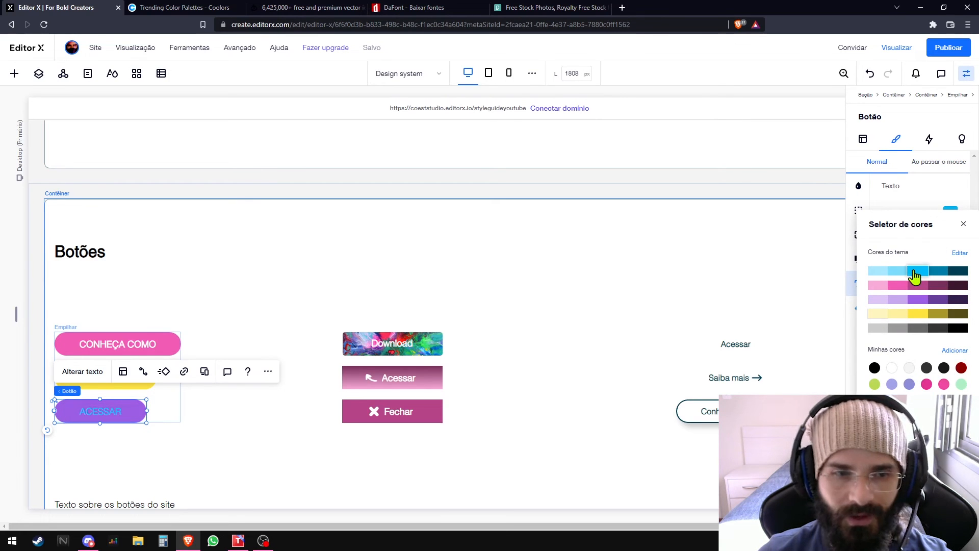
click(946, 193)
click(935, 163)
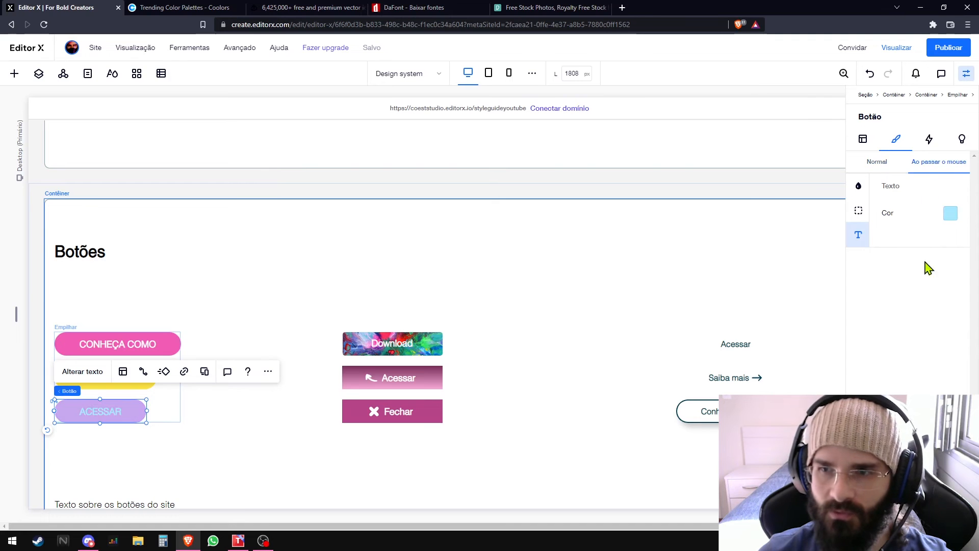
click(950, 218)
click(918, 275)
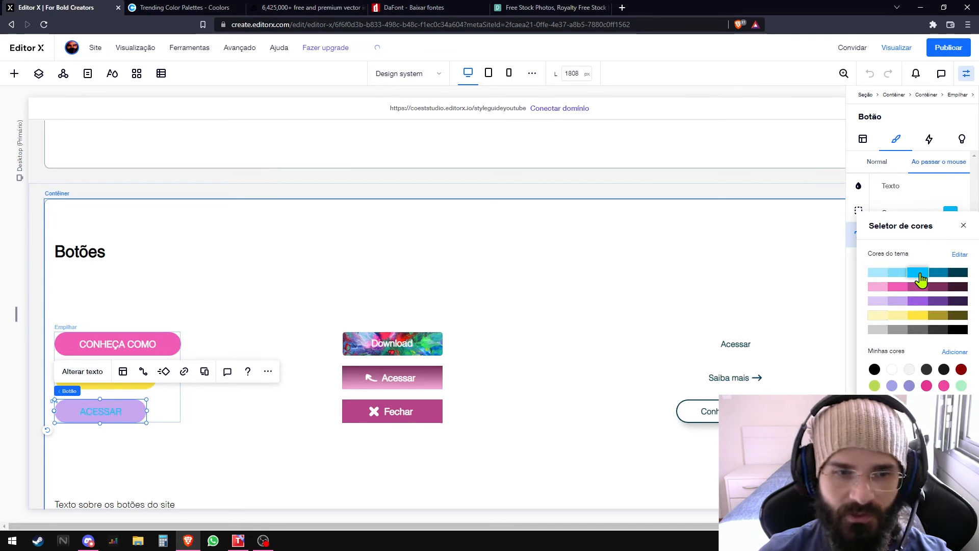
- Close the colour picker, return the ACESSAR button to its normal state and deselect it
click(949, 193)
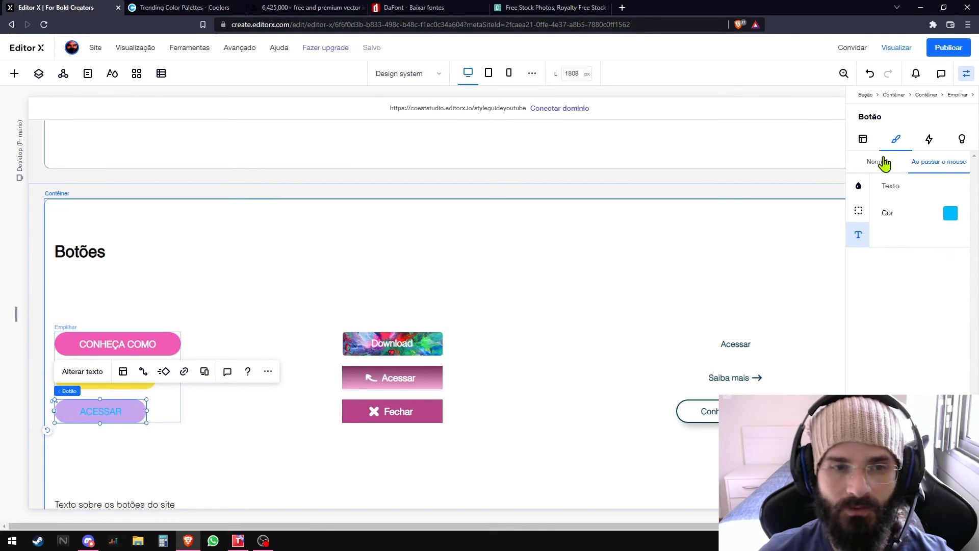
click(885, 163)
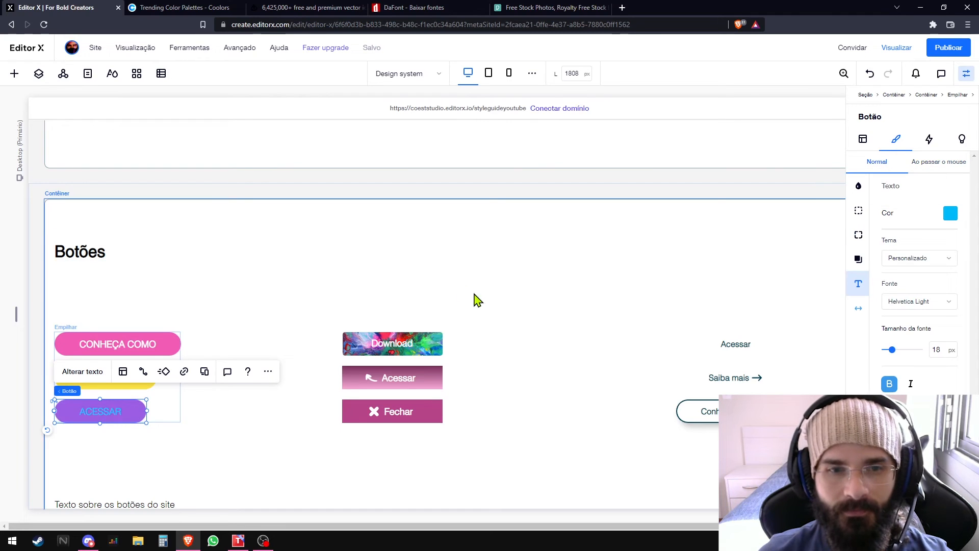
click(456, 276)
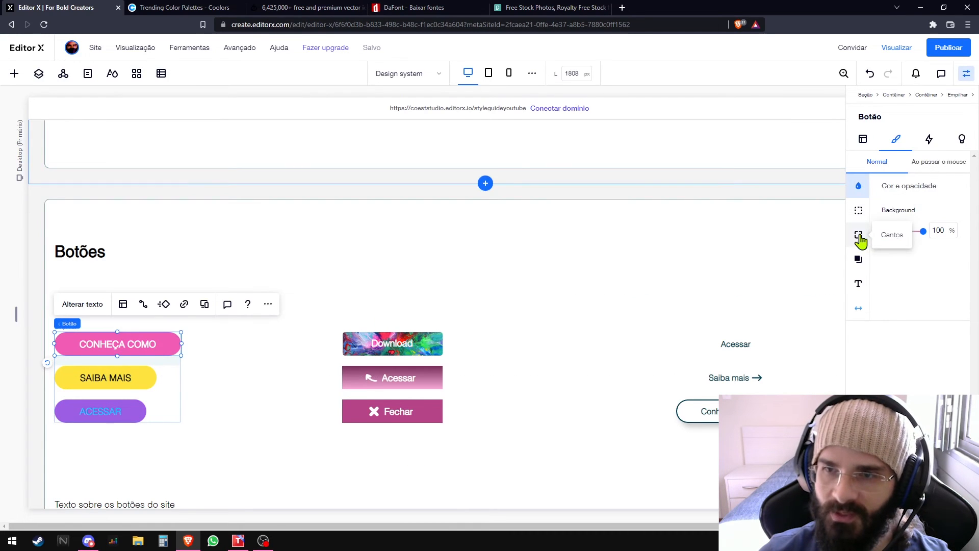
- Examine the CONHEÇA COMO button's corner settings and the Download and Acessar buttons' design options, and preview the site
click(858, 235)
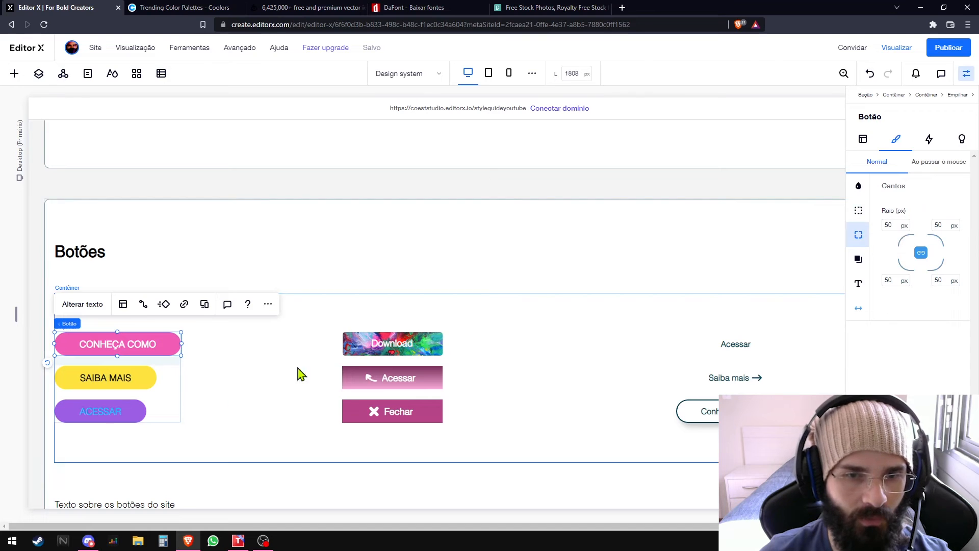
click(385, 343)
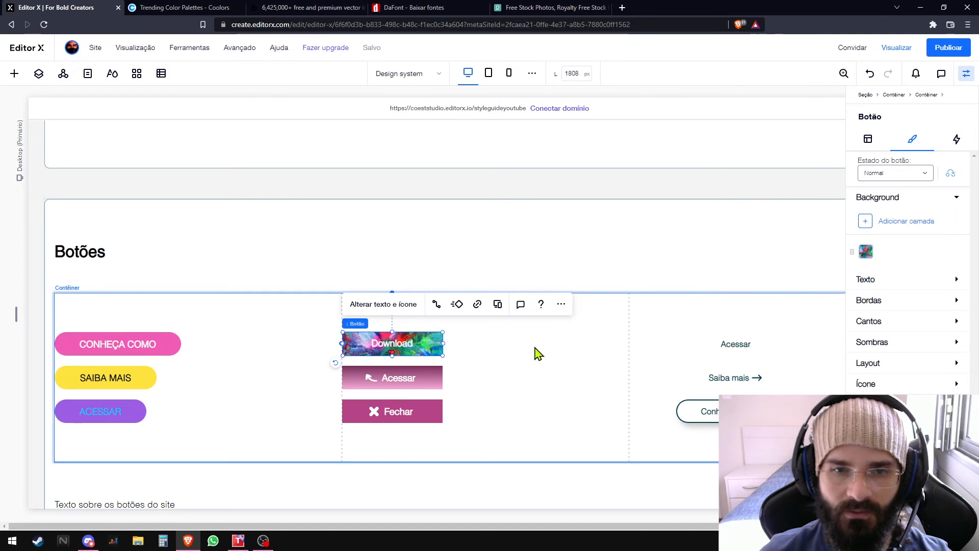
click(733, 345)
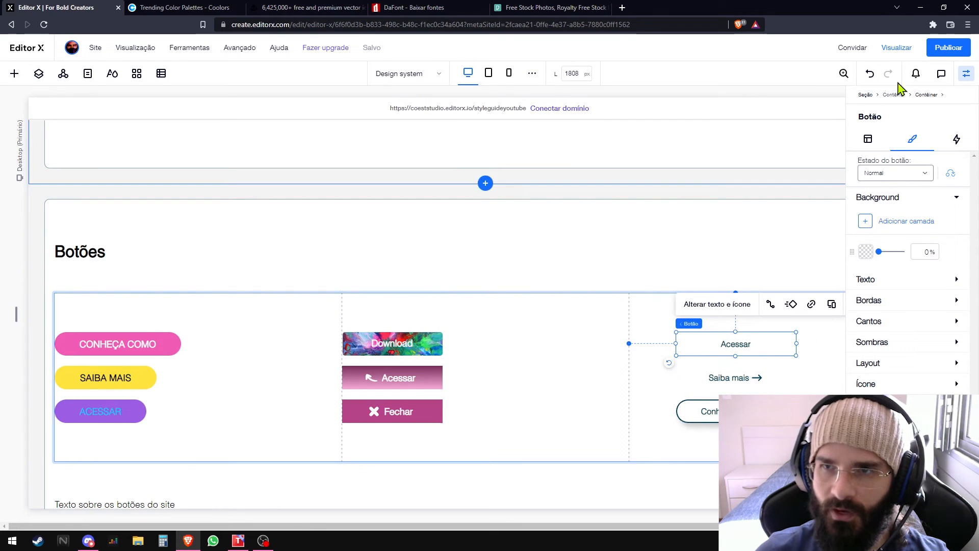
click(910, 46)
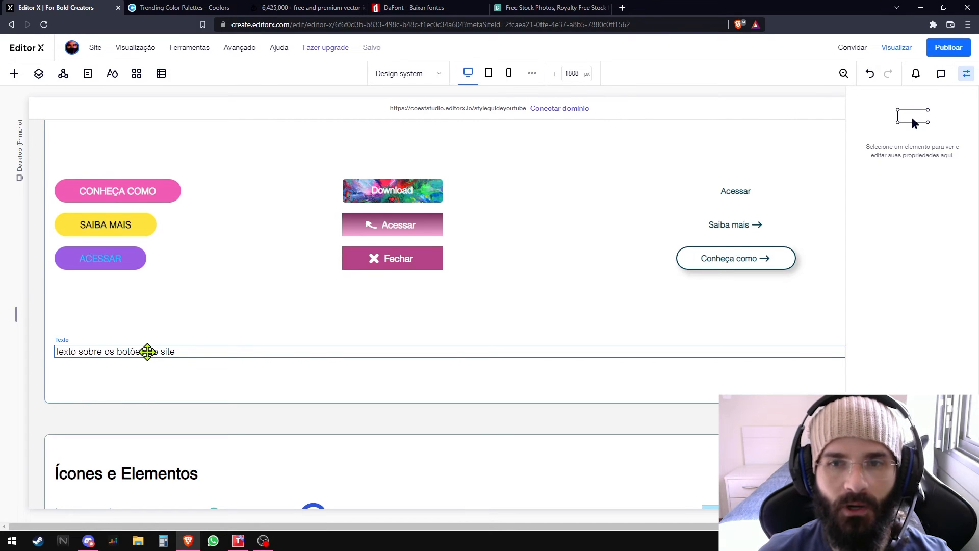
- Go to the Ícones e Elementos section and hide the properties inspector
scroll(148, 351, up, 2)
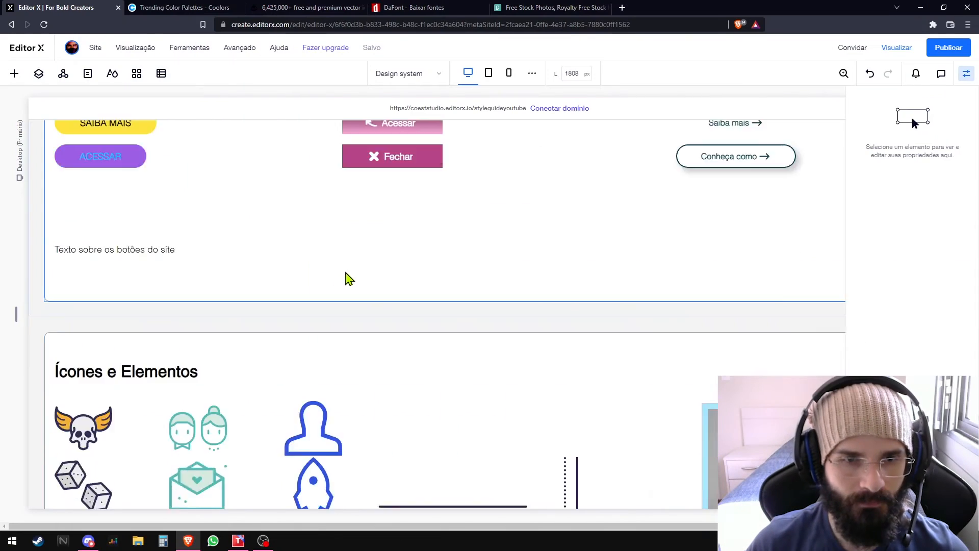
scroll(347, 278, down, 5)
click(966, 73)
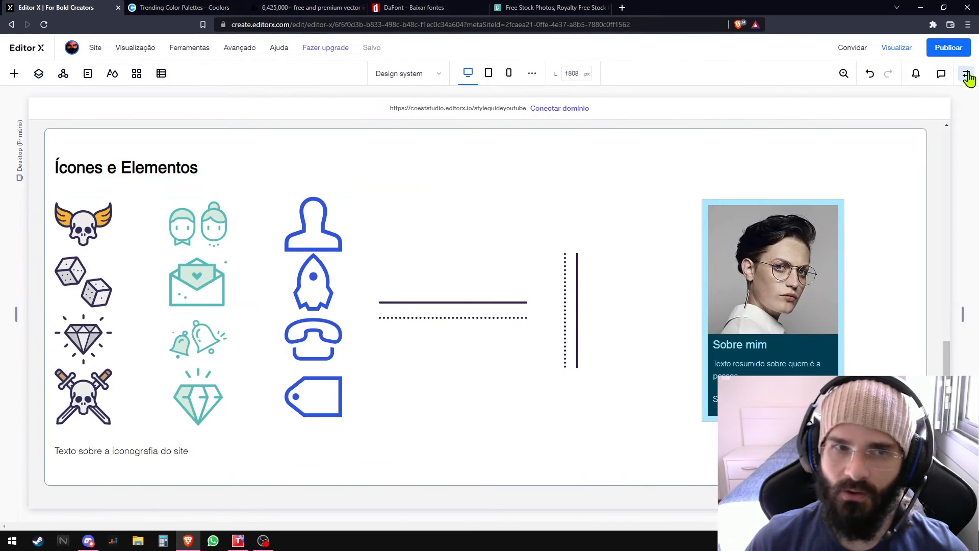
- Examine the three icon sets, the solid and dotted divider lines, and the Sobre mim card in the Ícones e Elementos section
click(89, 166)
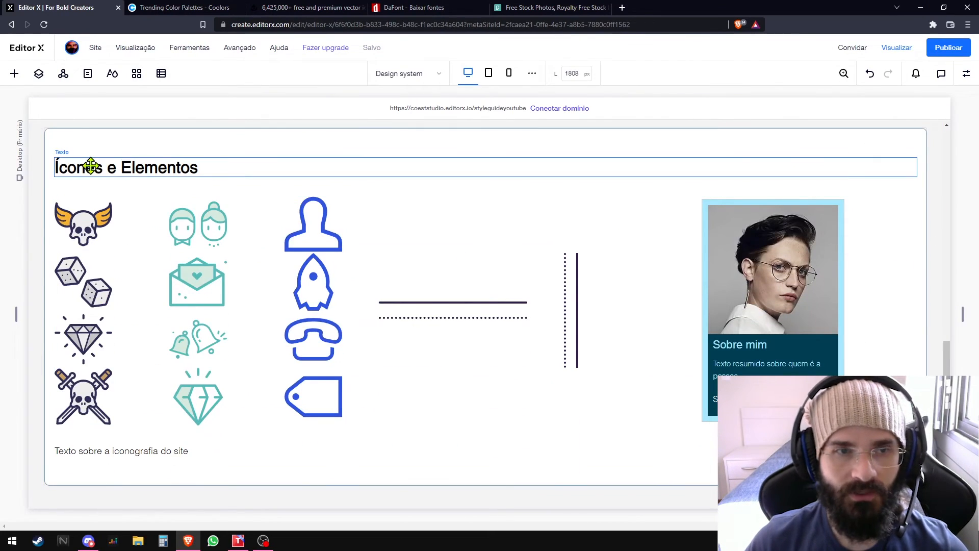
click(143, 284)
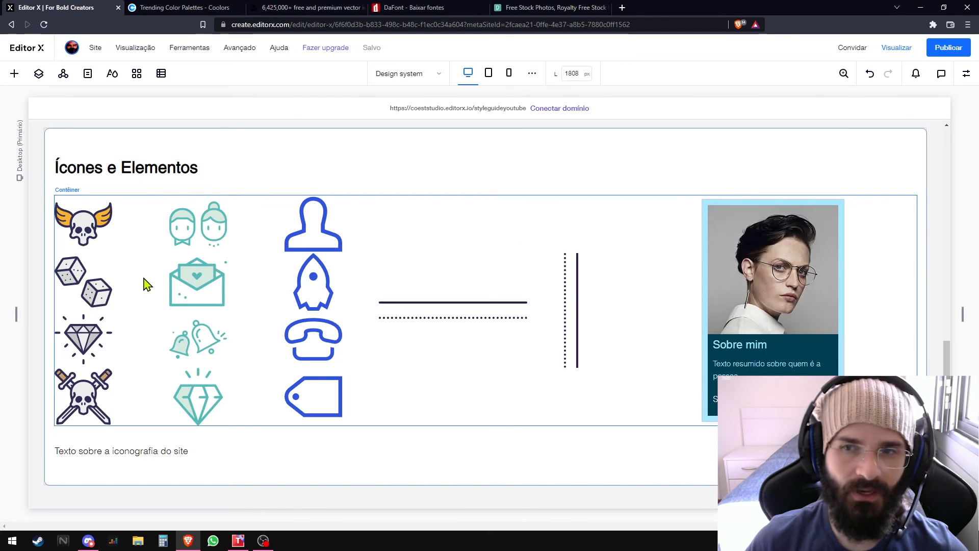
click(82, 220)
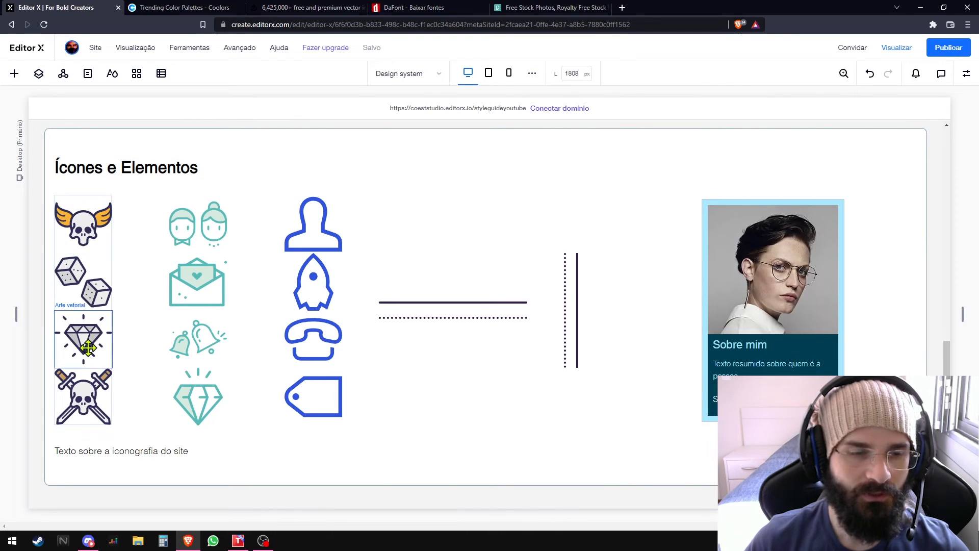
click(89, 396)
click(99, 202)
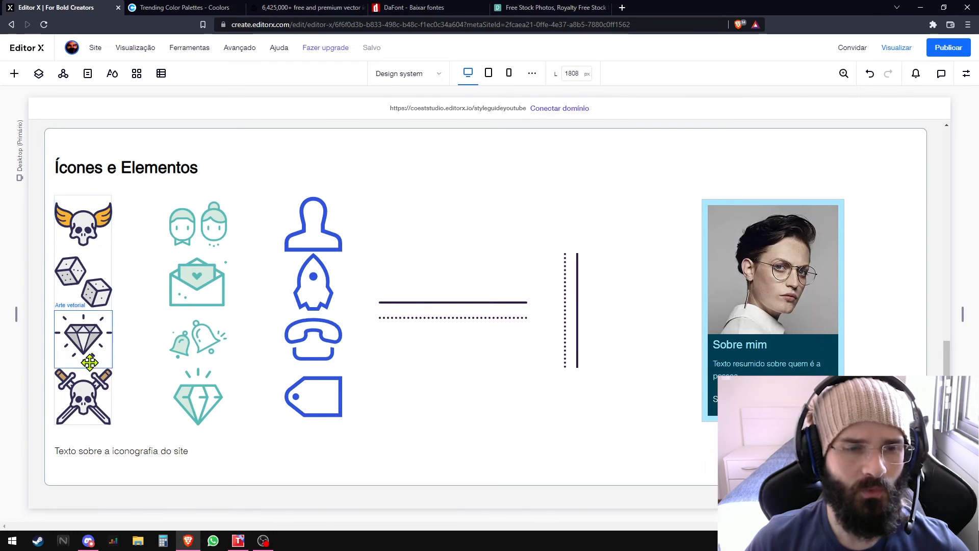
click(185, 227)
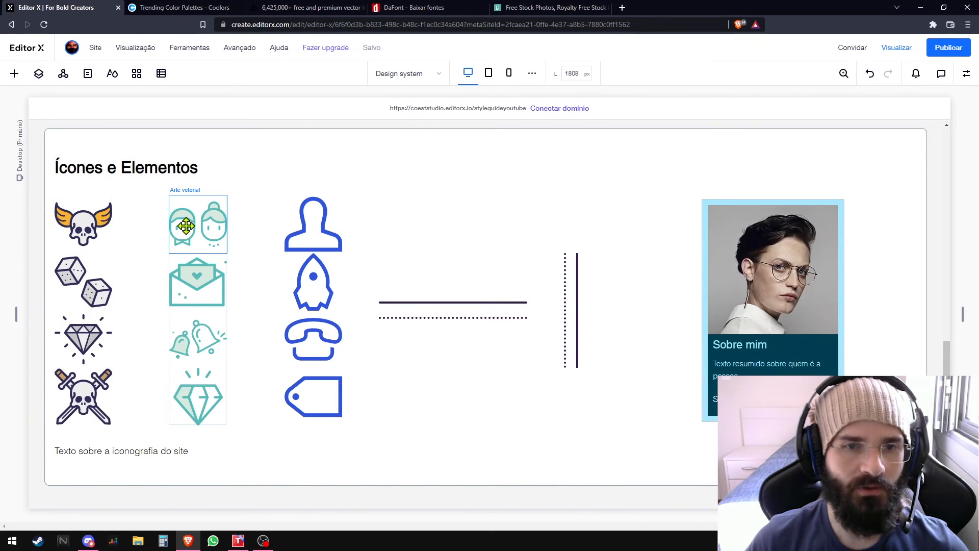
click(314, 248)
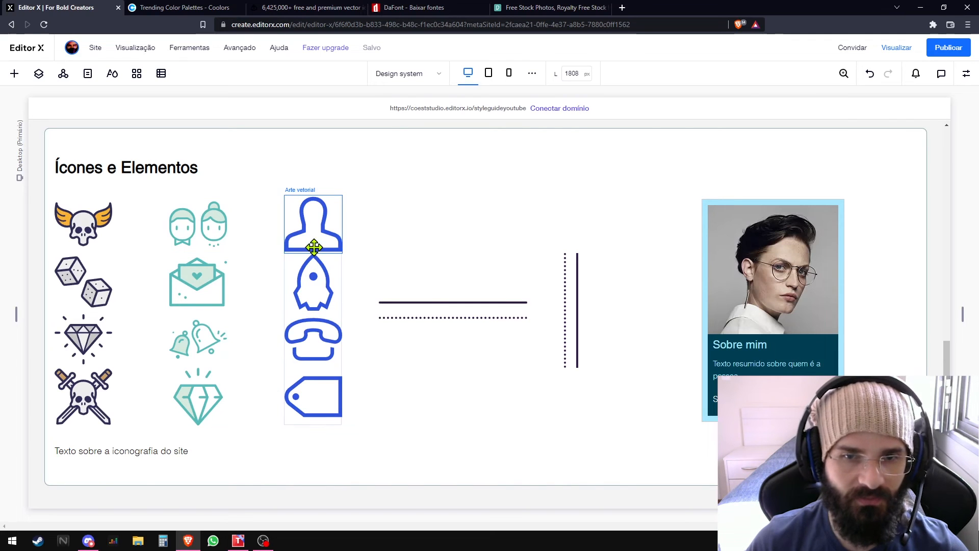
click(433, 303)
click(568, 301)
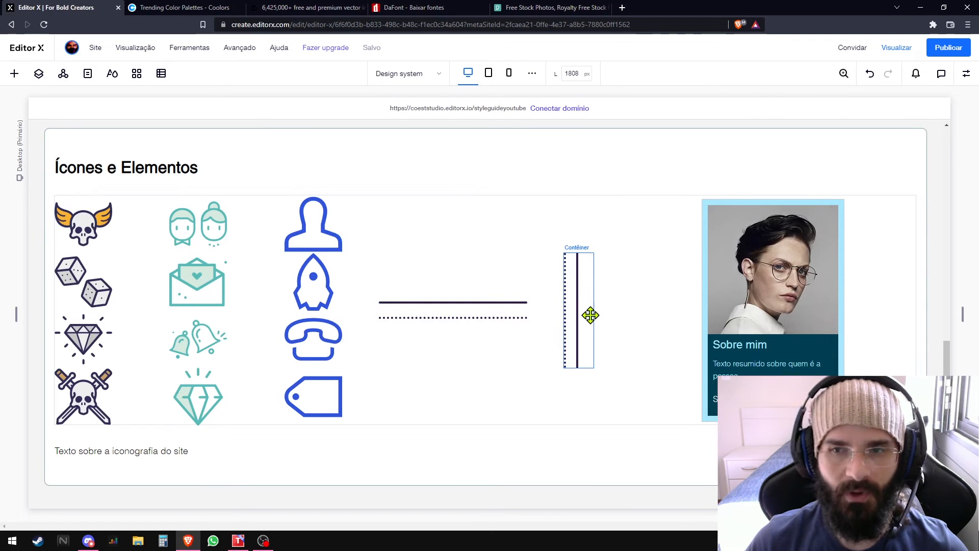
click(780, 243)
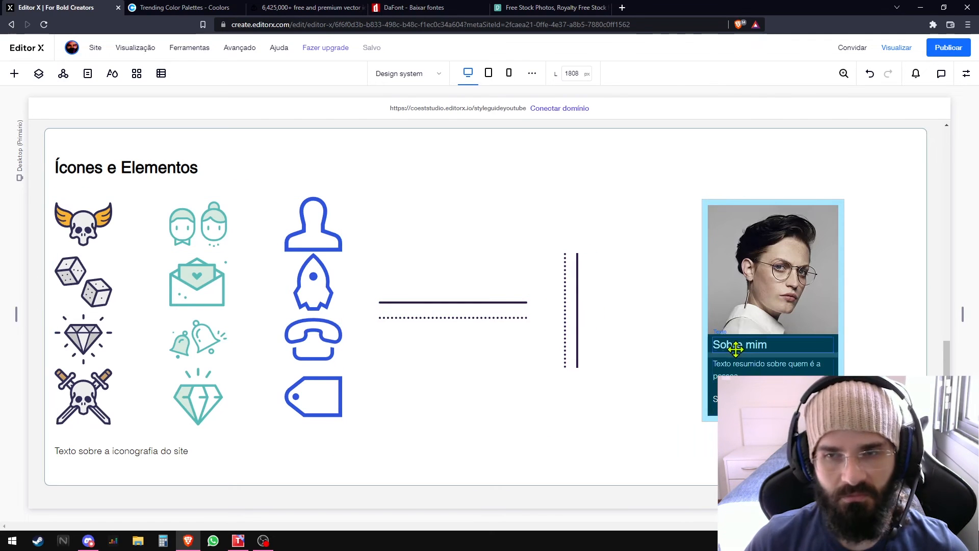
- Preview the site to check the Sobre mim card and the styled buttons, and return to editing
click(897, 47)
scroll(909, 268, up, 1)
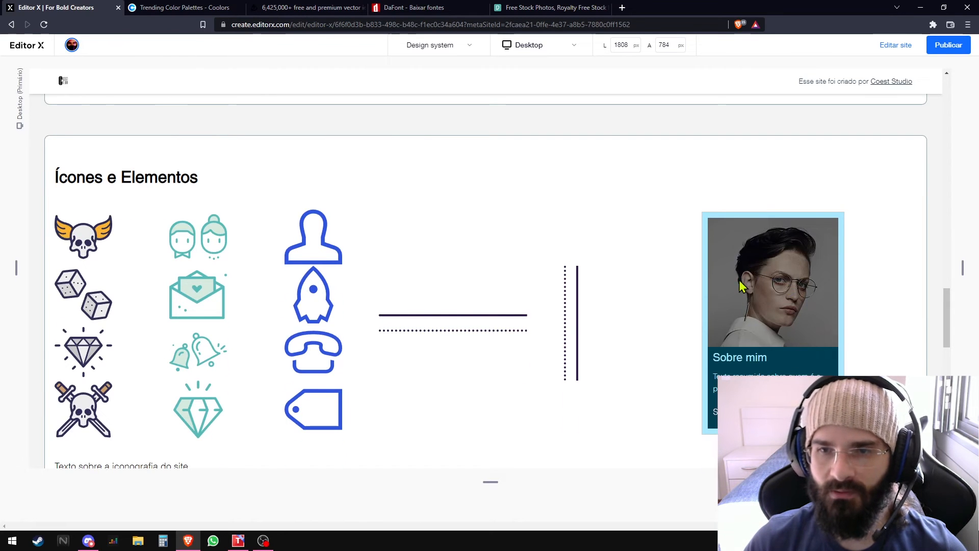
scroll(739, 286, up, 5)
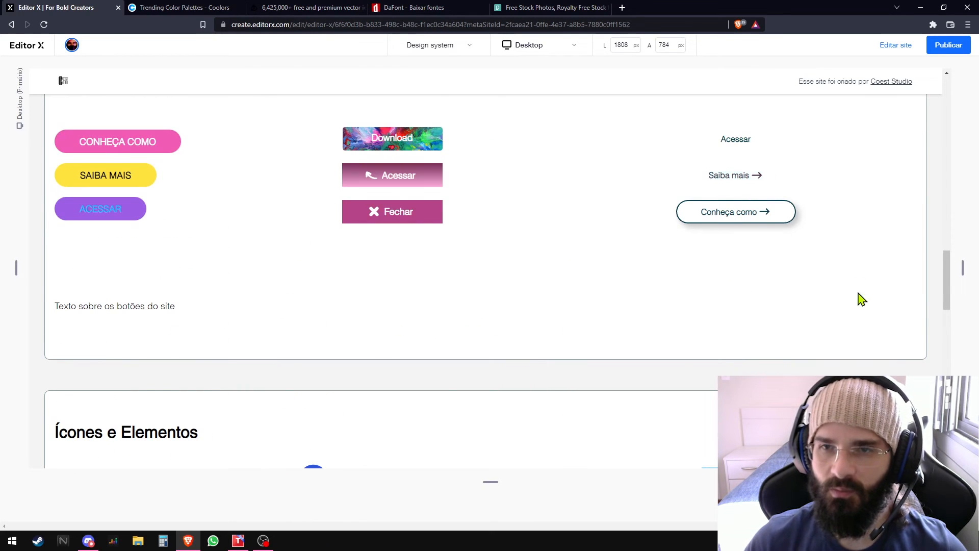
scroll(861, 297, down, 5)
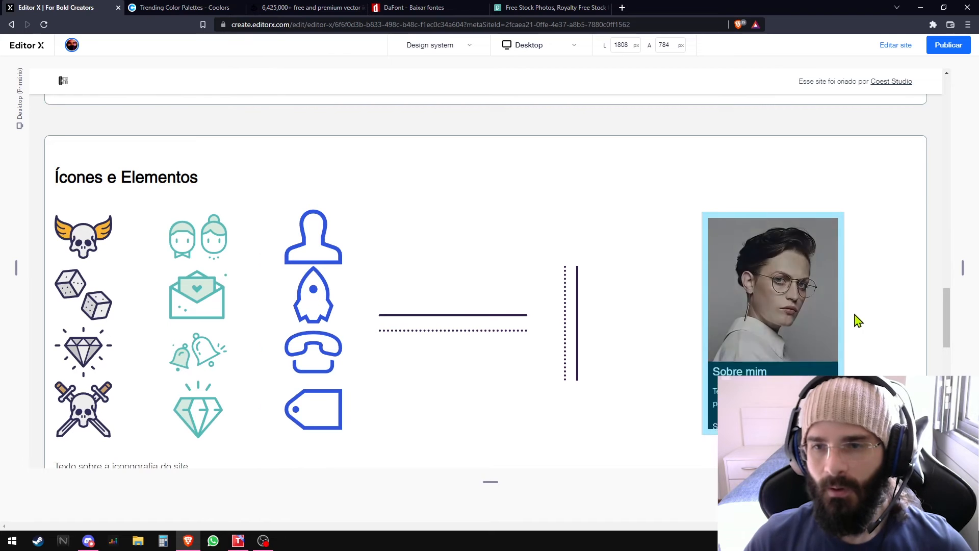
click(899, 46)
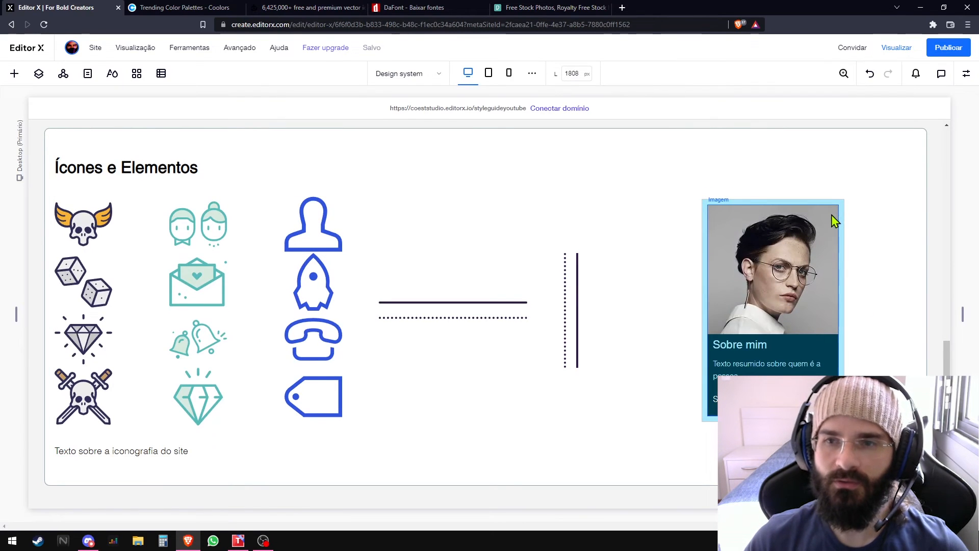
- Examine the image styles in the Imagens section and the sample content section below it
click(841, 218)
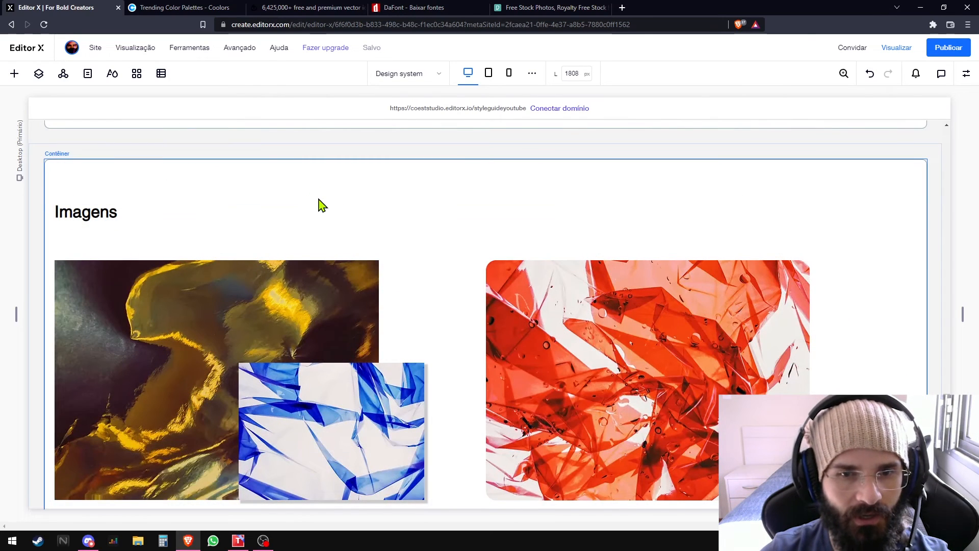
scroll(323, 205, down, 1)
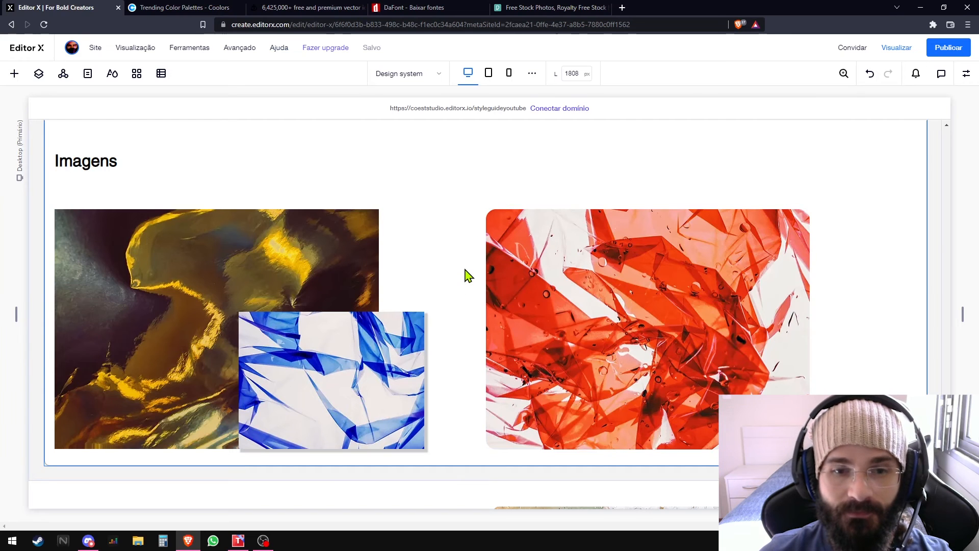
scroll(468, 275, down, 5)
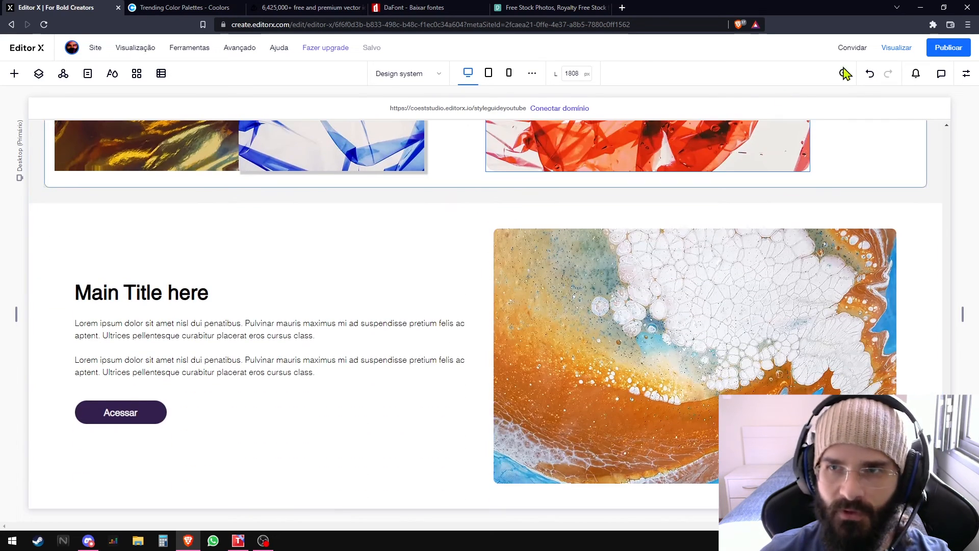
- Preview the site and inspect the Main Title here section's heading, text, button and image
click(902, 47)
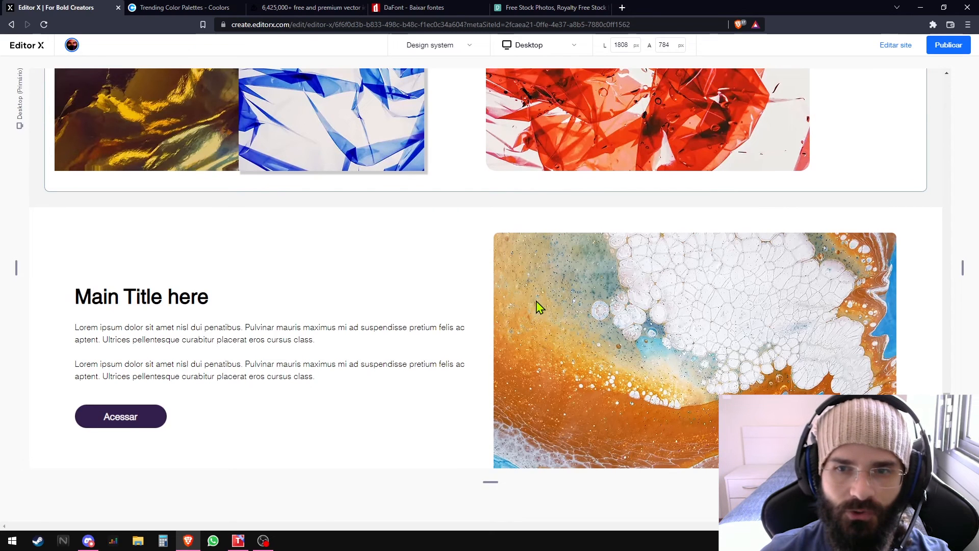
scroll(542, 323, down, 1)
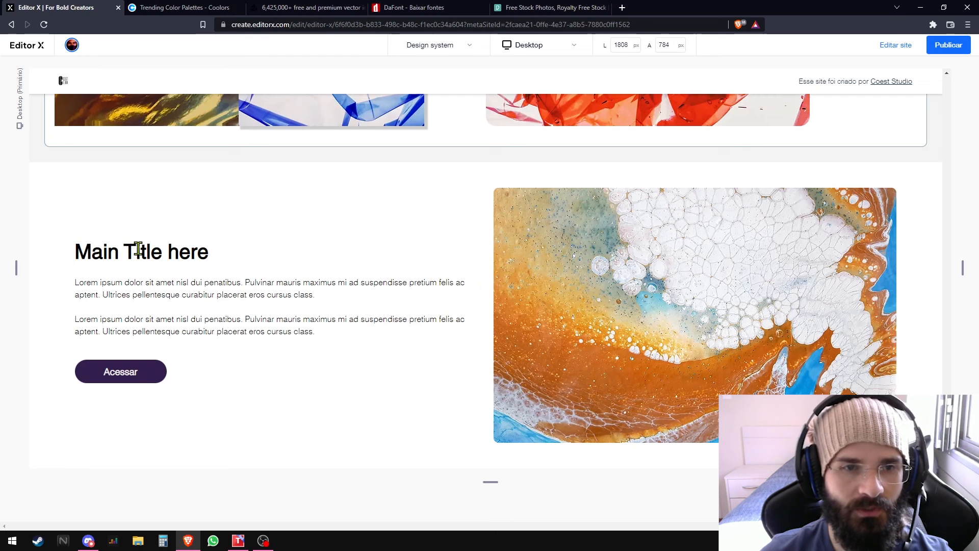
drag(138, 249, 200, 258)
click(202, 256)
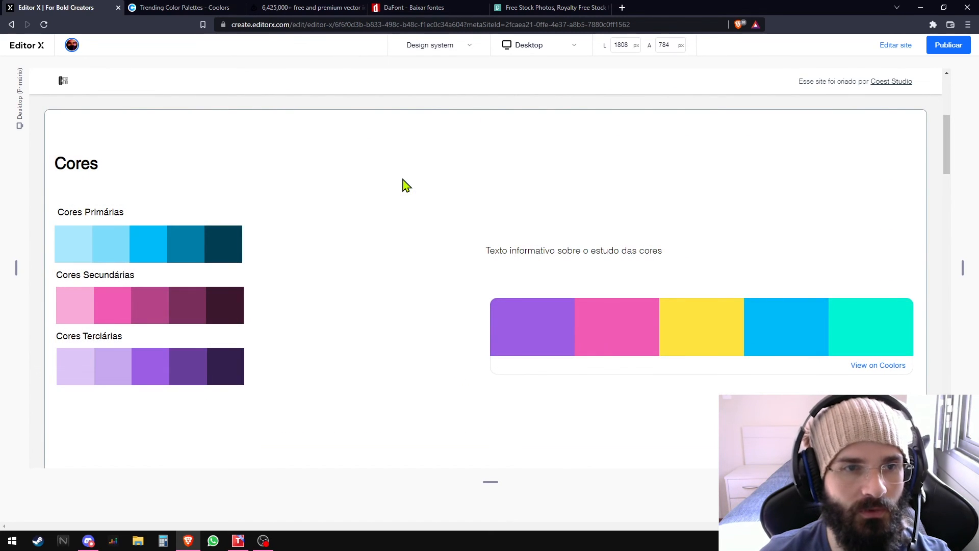
- Look over the trending palettes on Coolors and return to the Cores section in the Editor X preview
key(Caps_Lock)
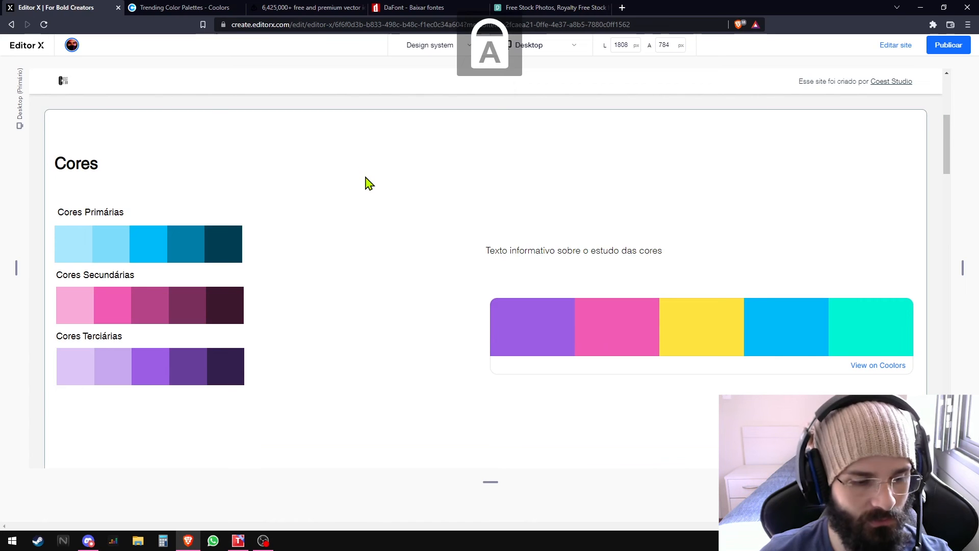
key(Caps_Lock)
click(203, 8)
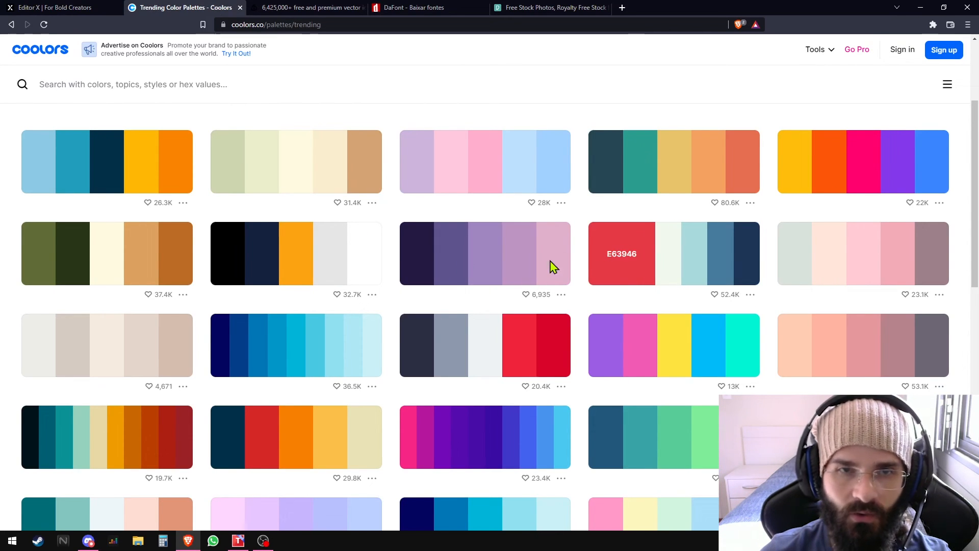
click(38, 8)
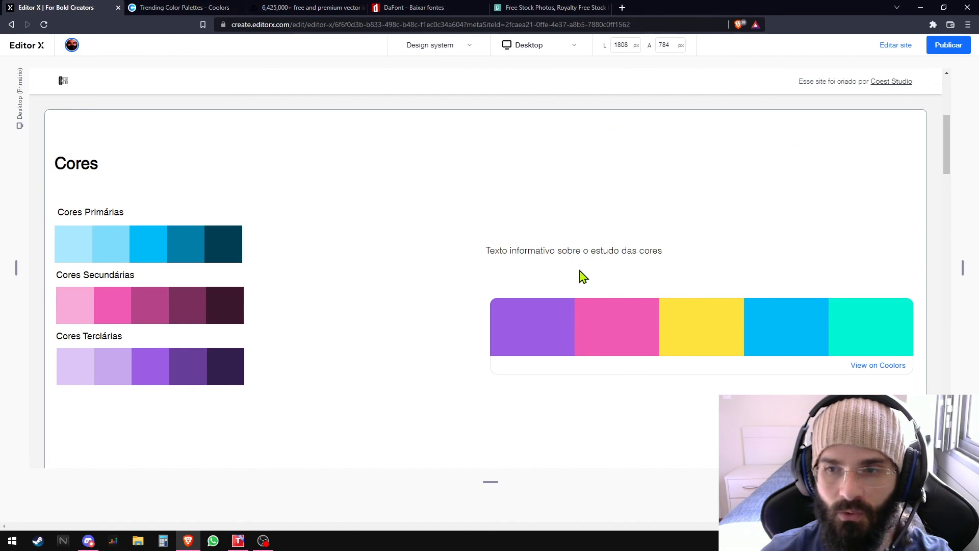
- View the Iconfinder home page and return to the Editor X preview to review the Fontes section
click(282, 9)
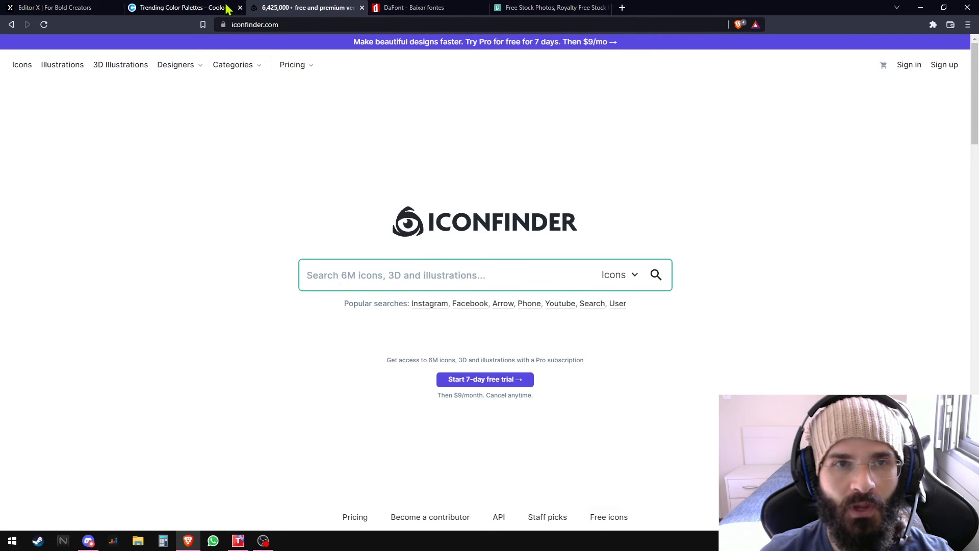
click(77, 8)
scroll(397, 240, down, 5)
scroll(397, 239, down, 5)
scroll(397, 240, up, 3)
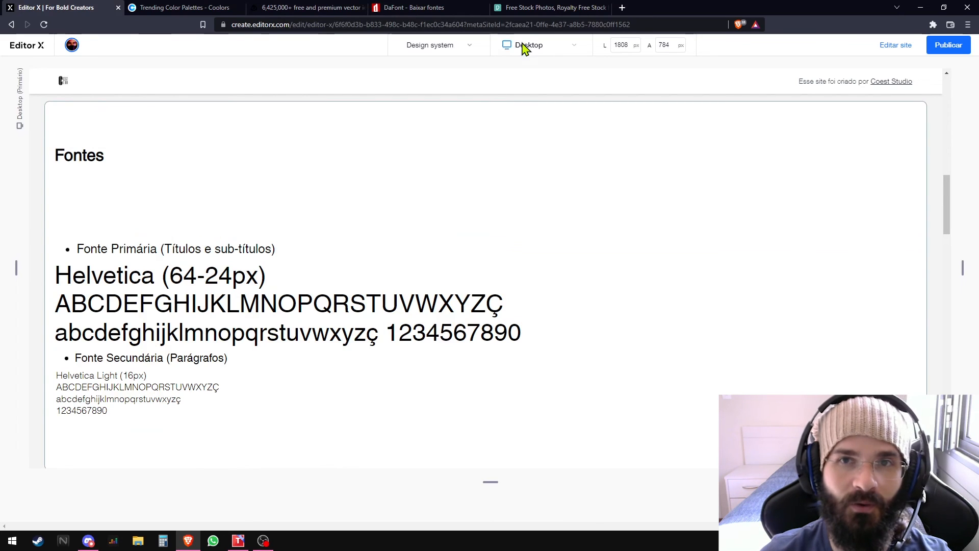
- Look at the DaFont font catalogue, revisit the Ícones e Elementos section in Editor X and switch to Iconfinder
click(433, 10)
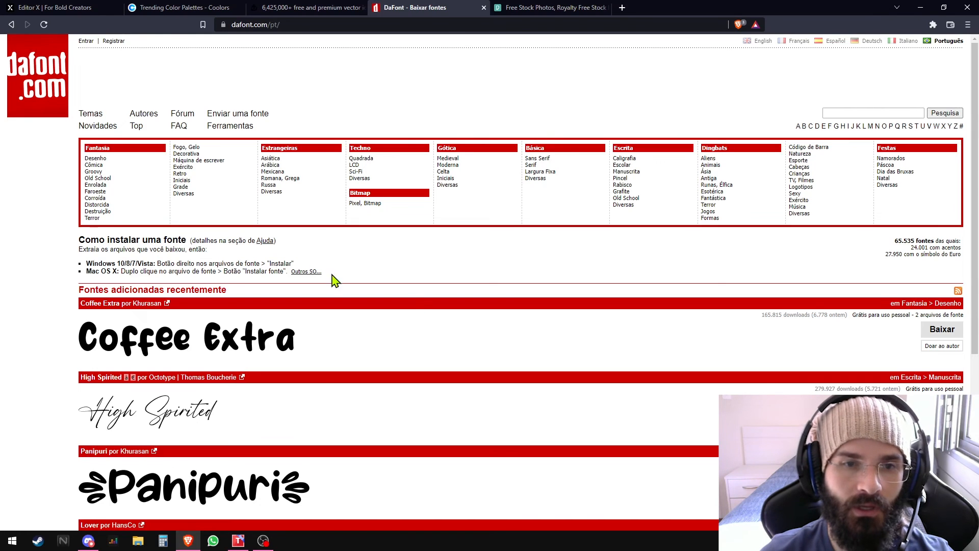
key(ctrl+1)
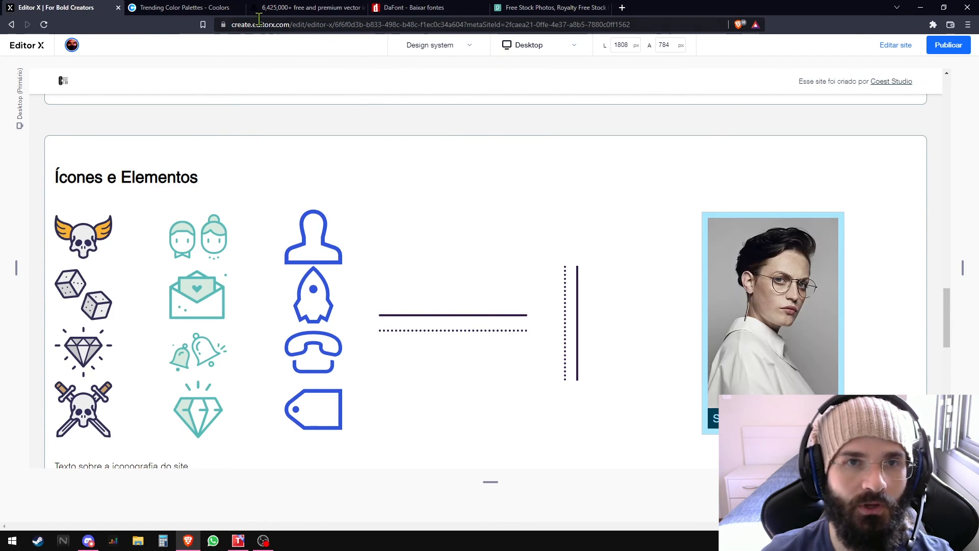
click(309, 9)
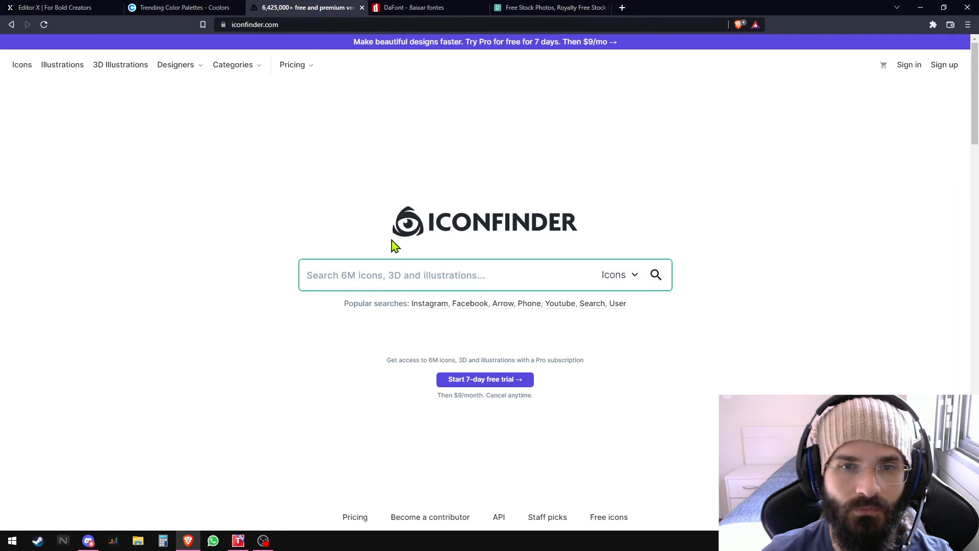
- Search Iconfinder for "tshirt" icons, compare the Premium and Free price filters, and look through the free results
click(380, 283)
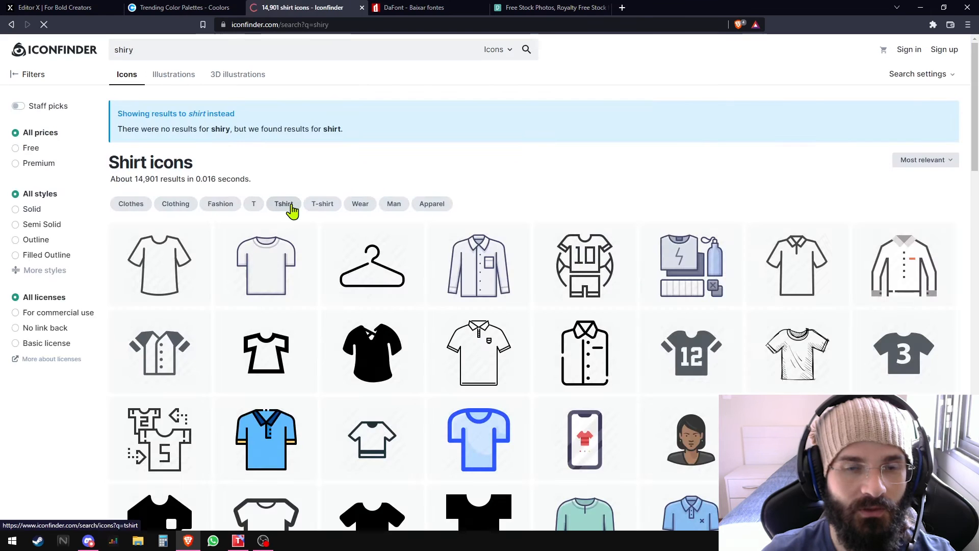
click(291, 206)
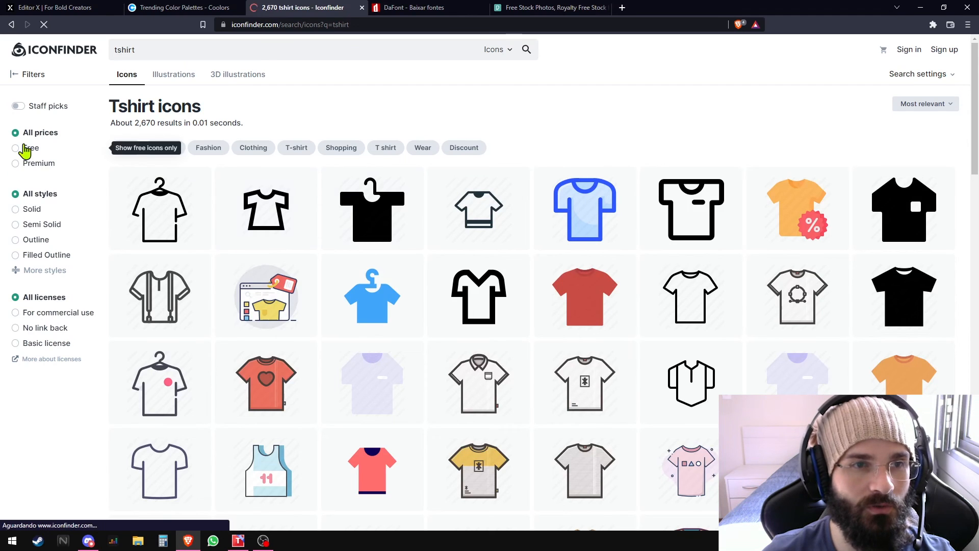
click(24, 167)
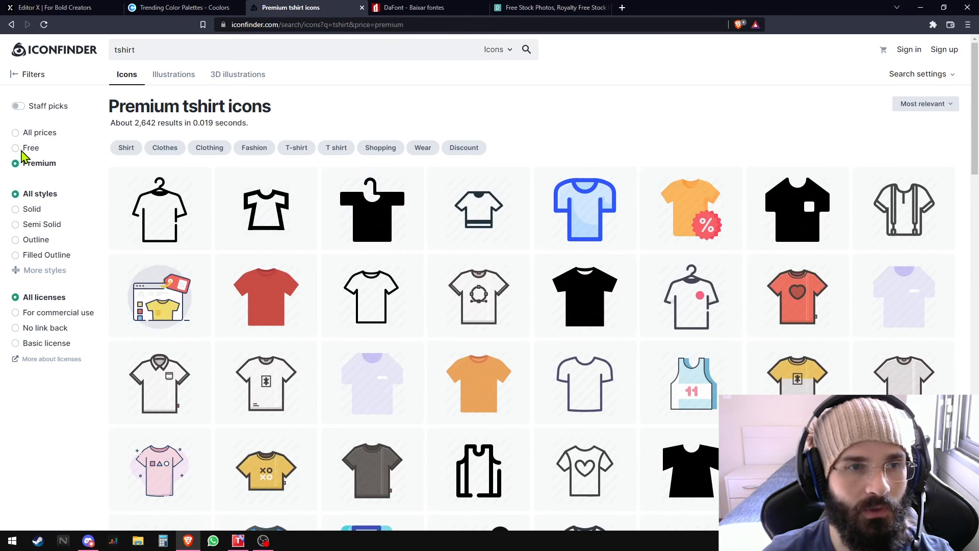
click(16, 149)
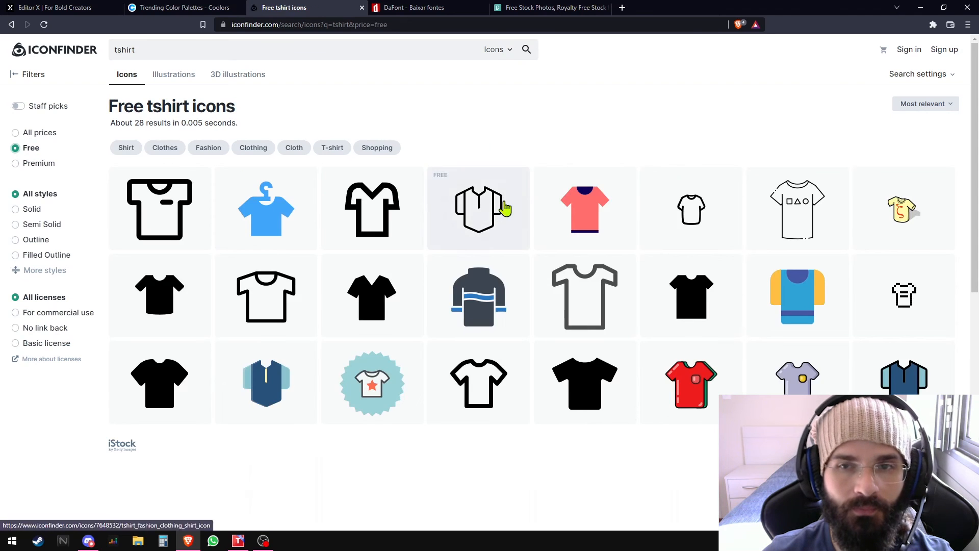
scroll(562, 230, down, 2)
scroll(561, 231, up, 2)
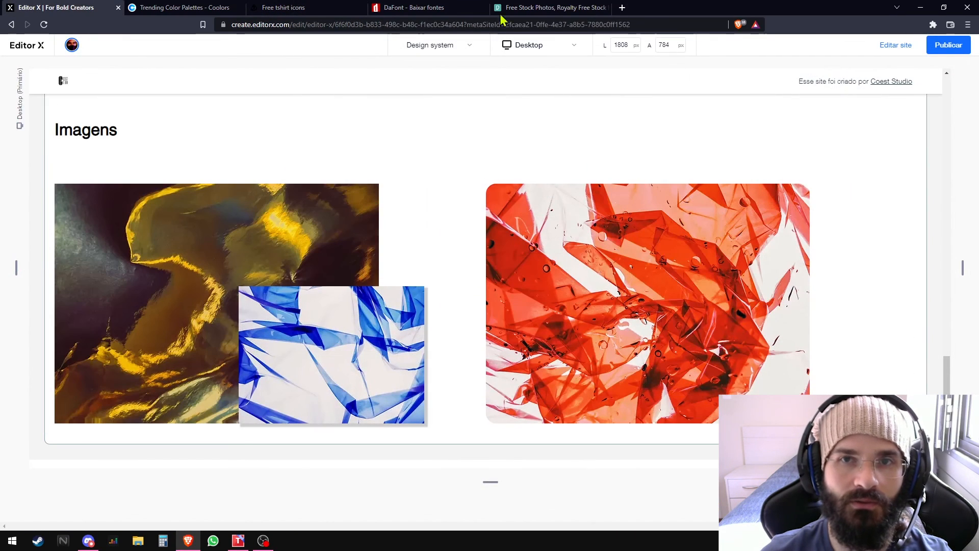
- Switch to Pexels, search for "computador" and show the video results instead of the photos
click(506, 8)
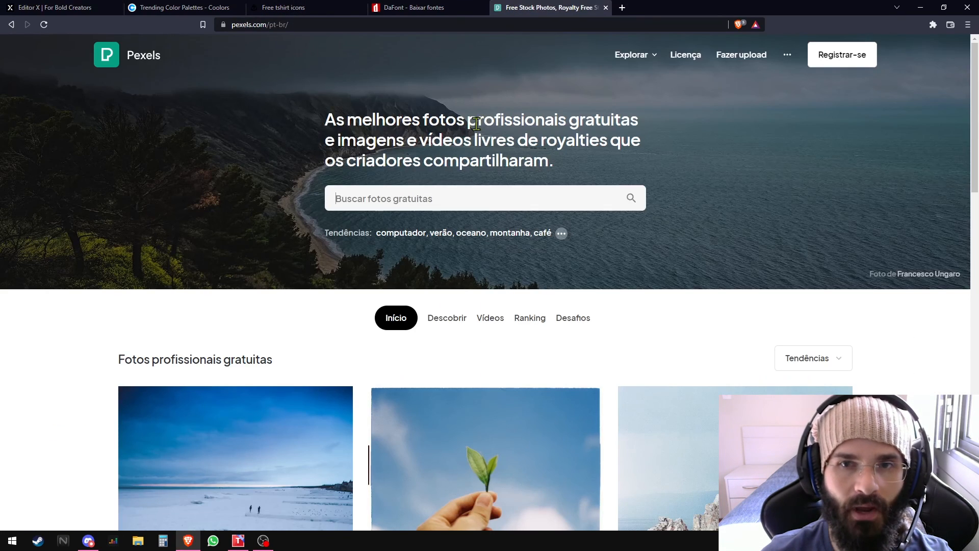
click(438, 203)
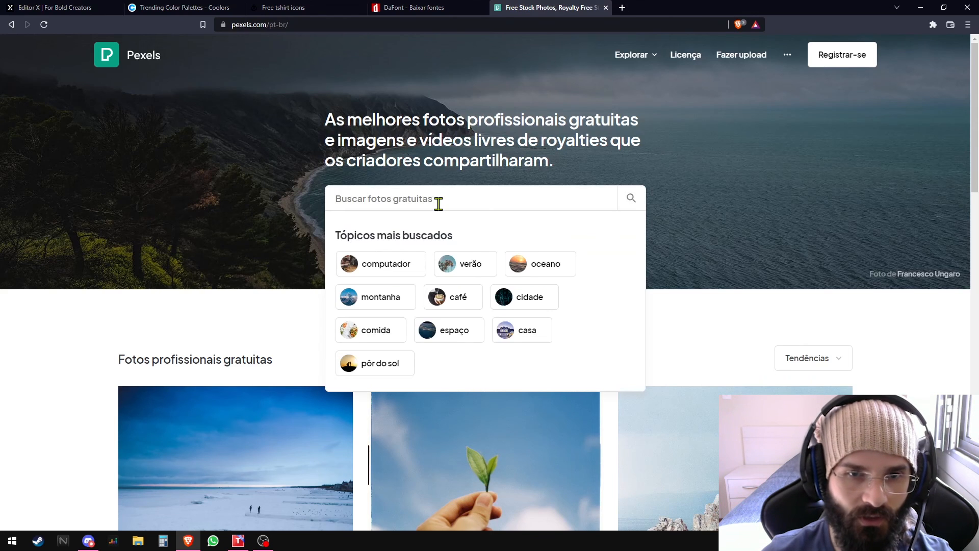
click(412, 180)
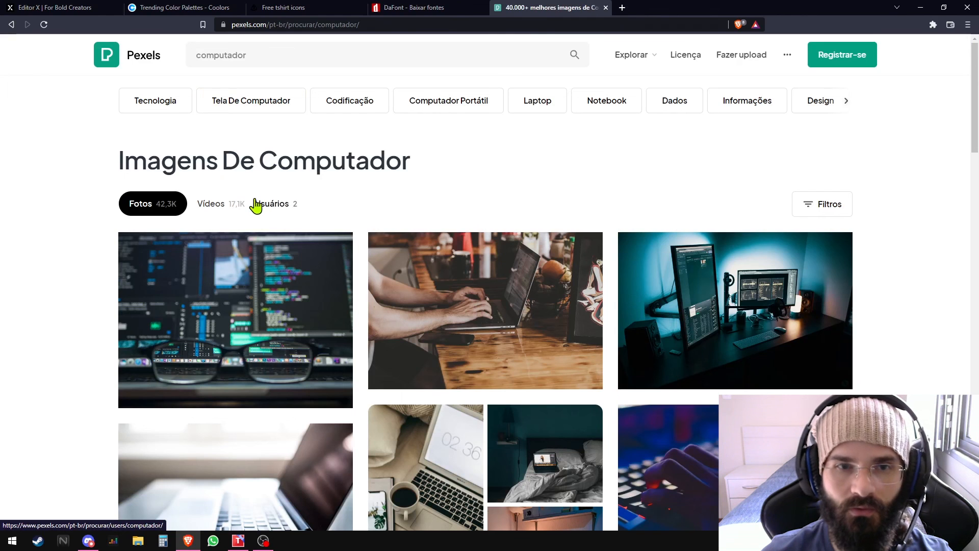
click(219, 215)
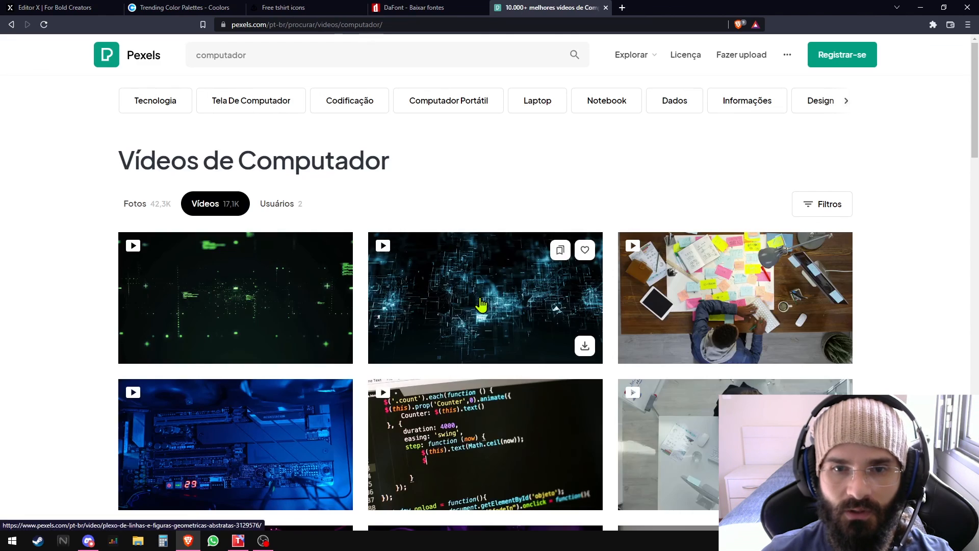
- Open the Plexo De Linhas E Figuras Geométricas Abstratas video and look over its preview and related clips
click(480, 298)
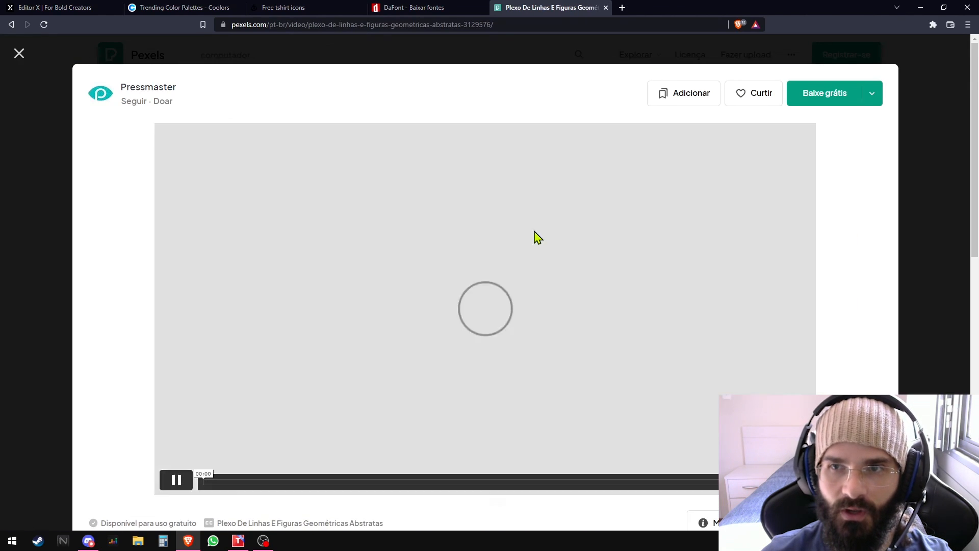
scroll(617, 296, down, 3)
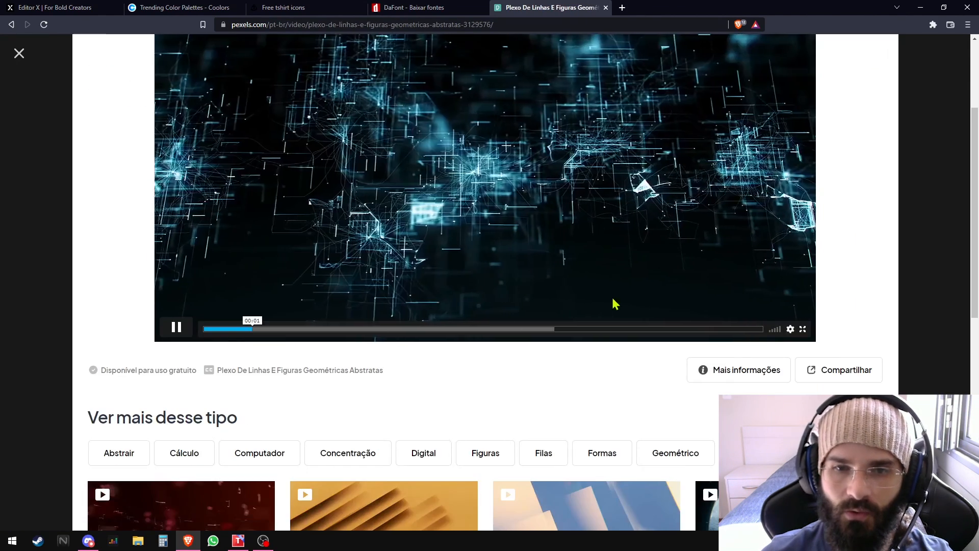
scroll(277, 390, up, 3)
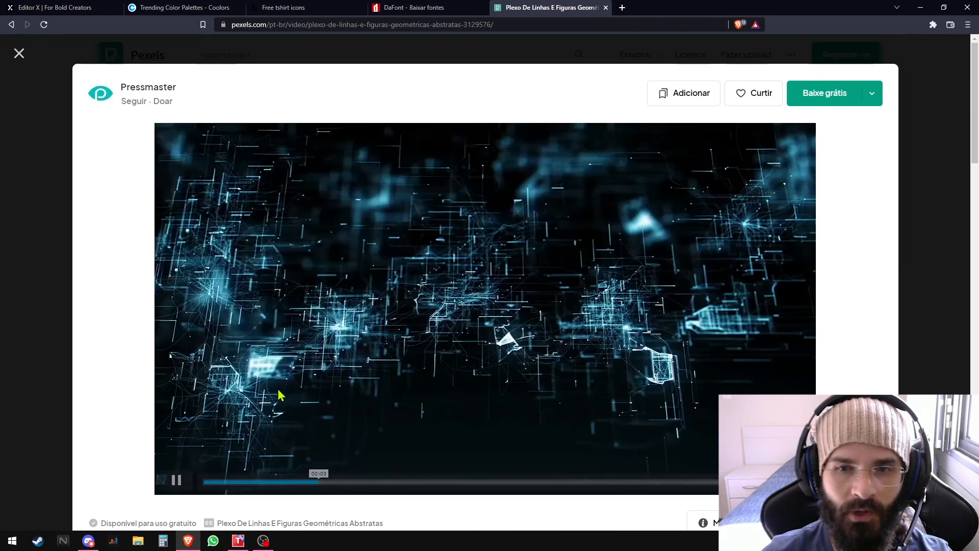
- Try the video's free download, cancel the save, and return to browsing the "computador" video results
click(842, 97)
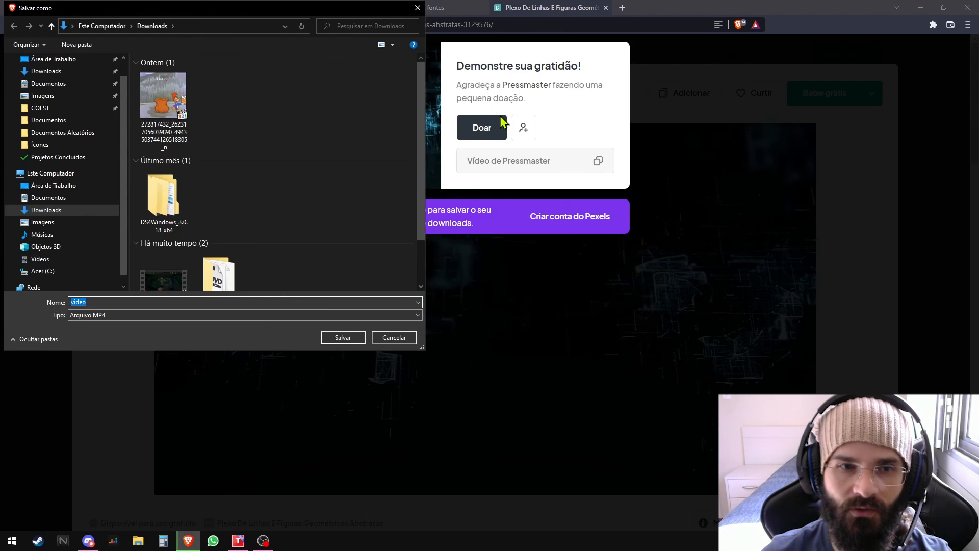
click(398, 338)
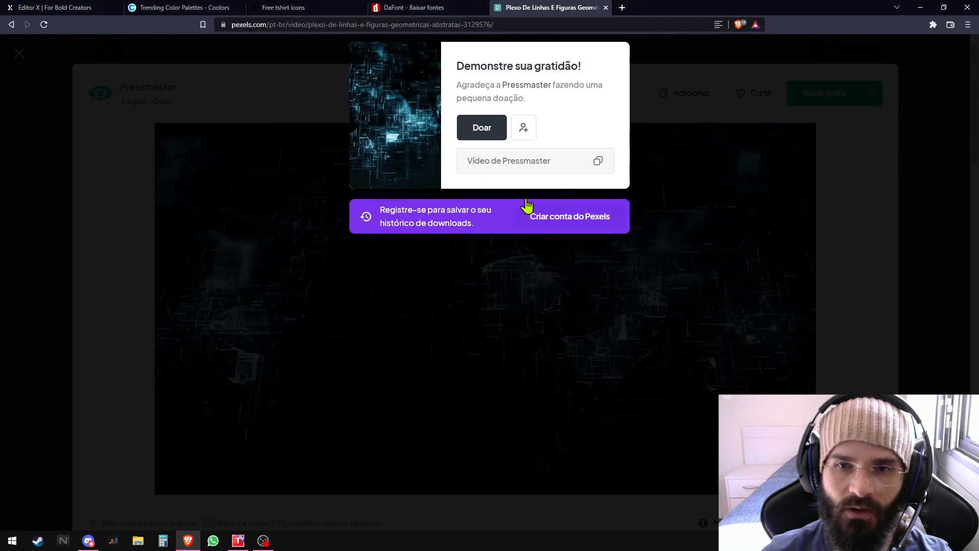
click(662, 101)
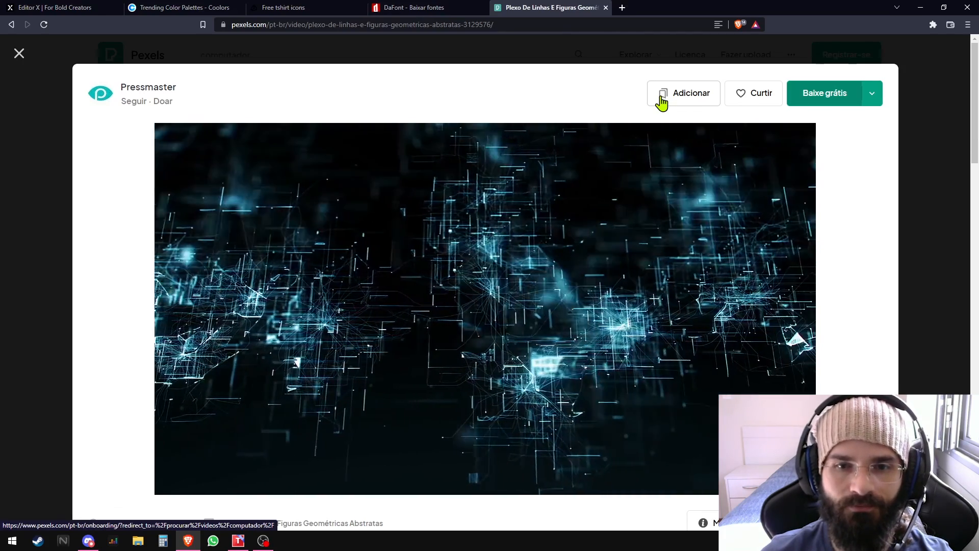
key(Escape)
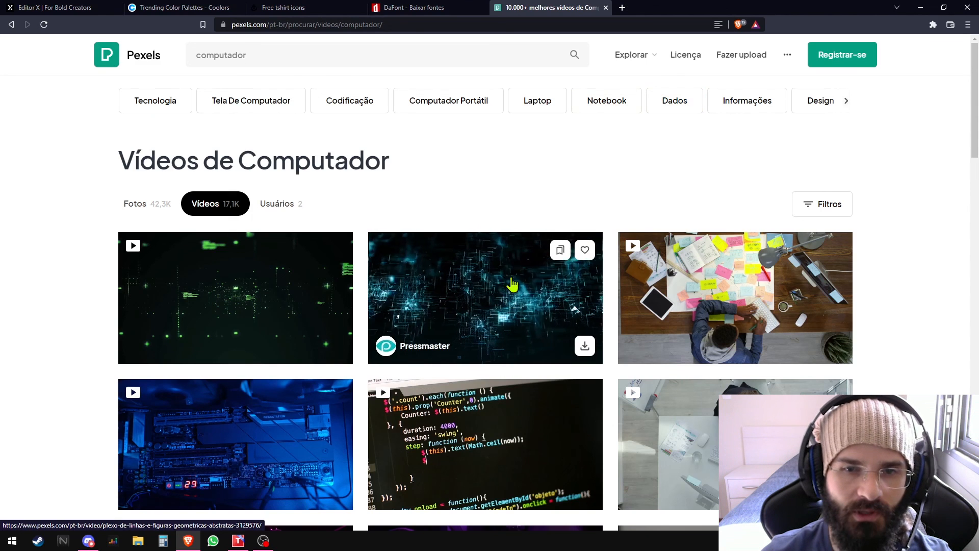
scroll(510, 276, down, 5)
scroll(511, 294, up, 5)
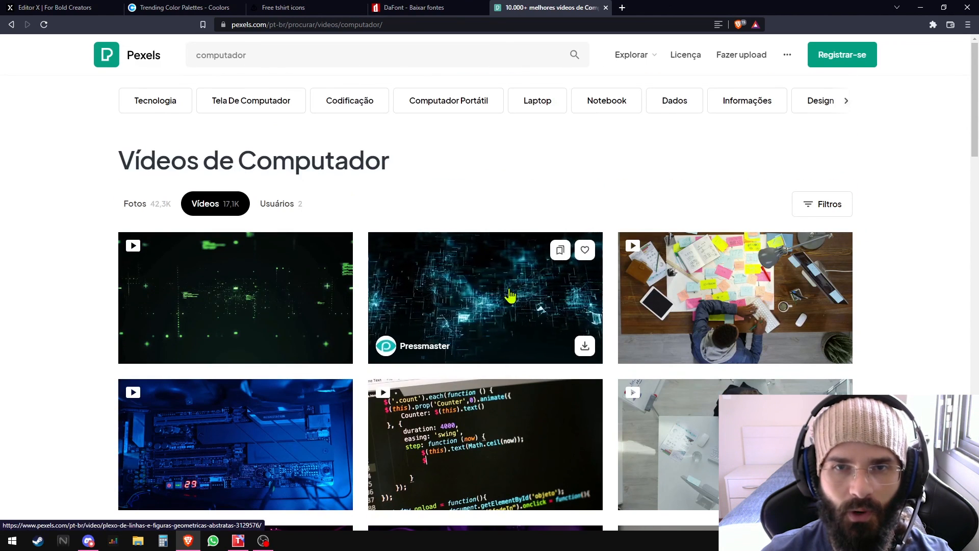